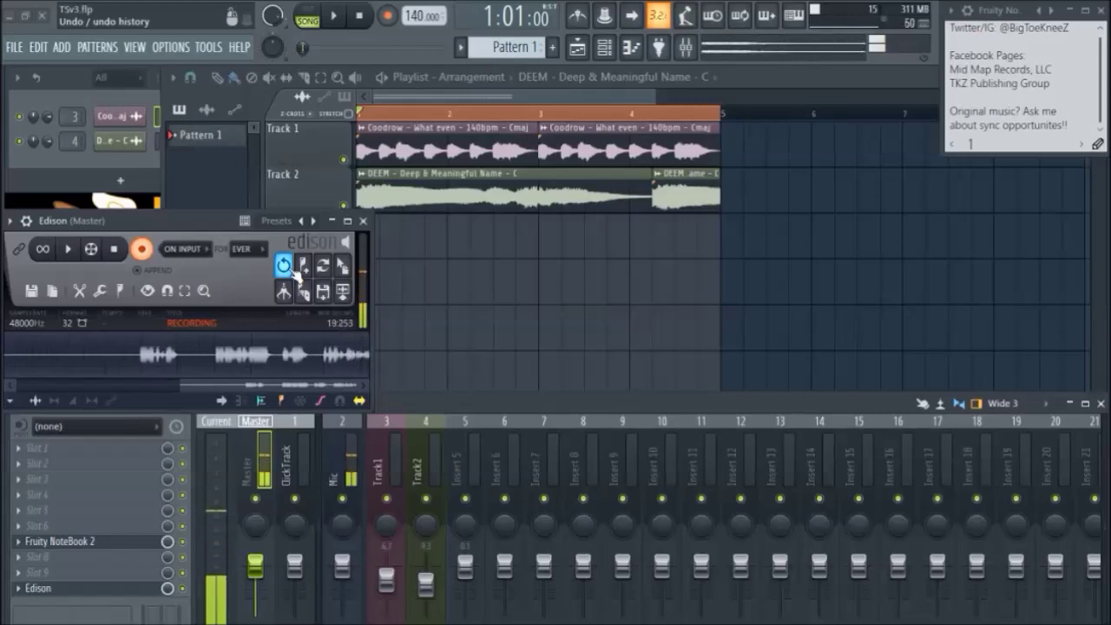
Close the Edison recorder window to reveal the empty playlist tracks below Track 2.
{"action": "key", "text": "Escape"}
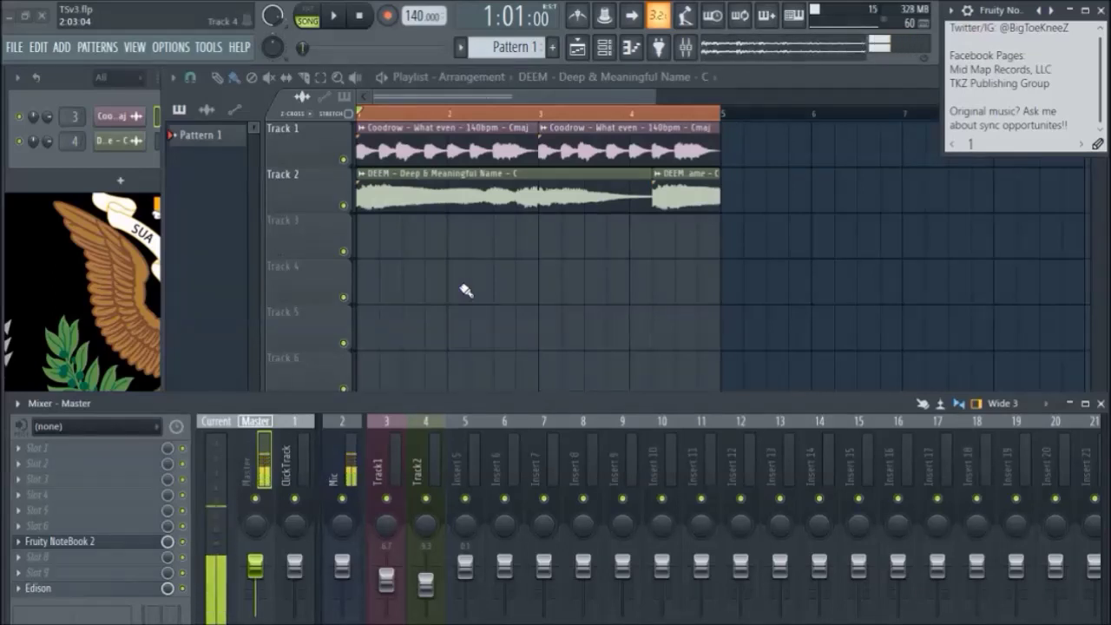
{"action": "left_click", "coordinate": [239, 46]}
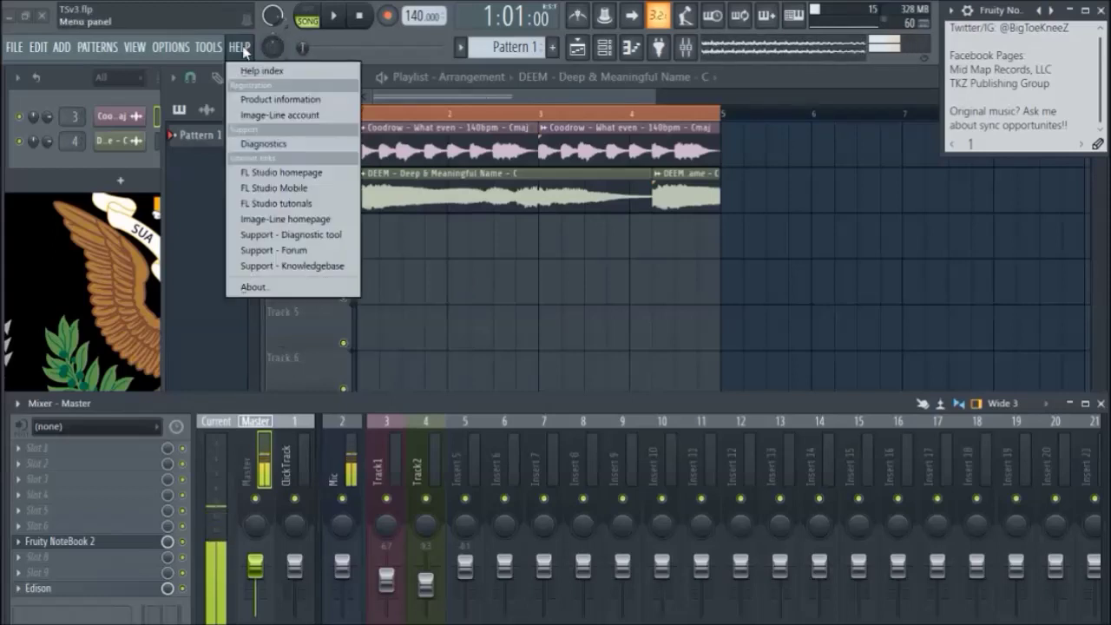
{"action": "left_click", "coordinate": [255, 287]}
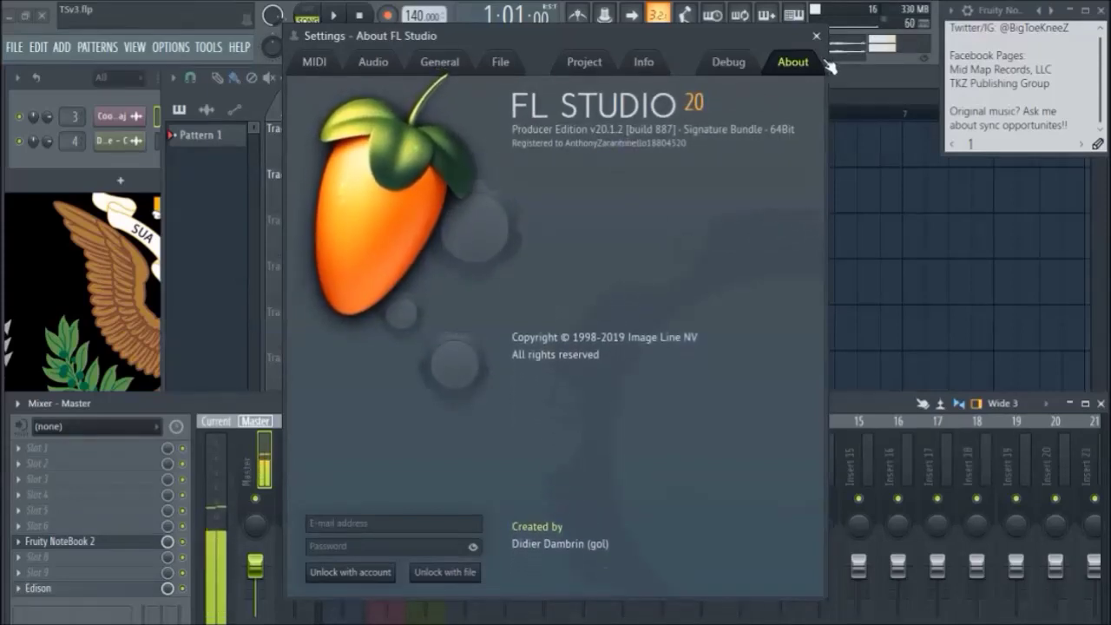
{"action": "left_click", "coordinate": [816, 36]}
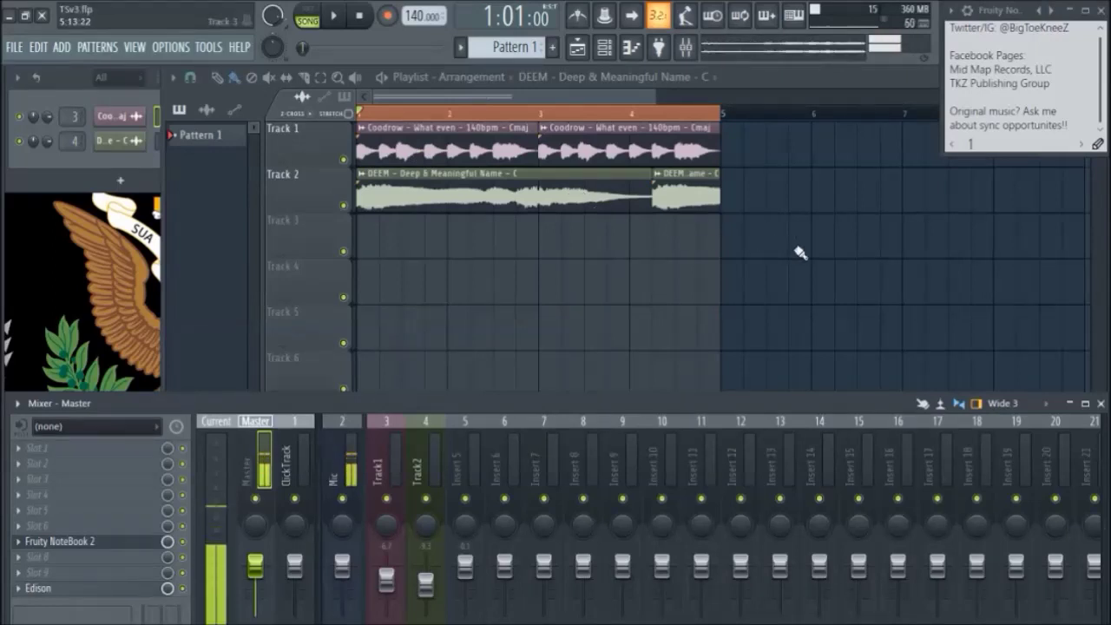
{"action": "key", "text": "space"}
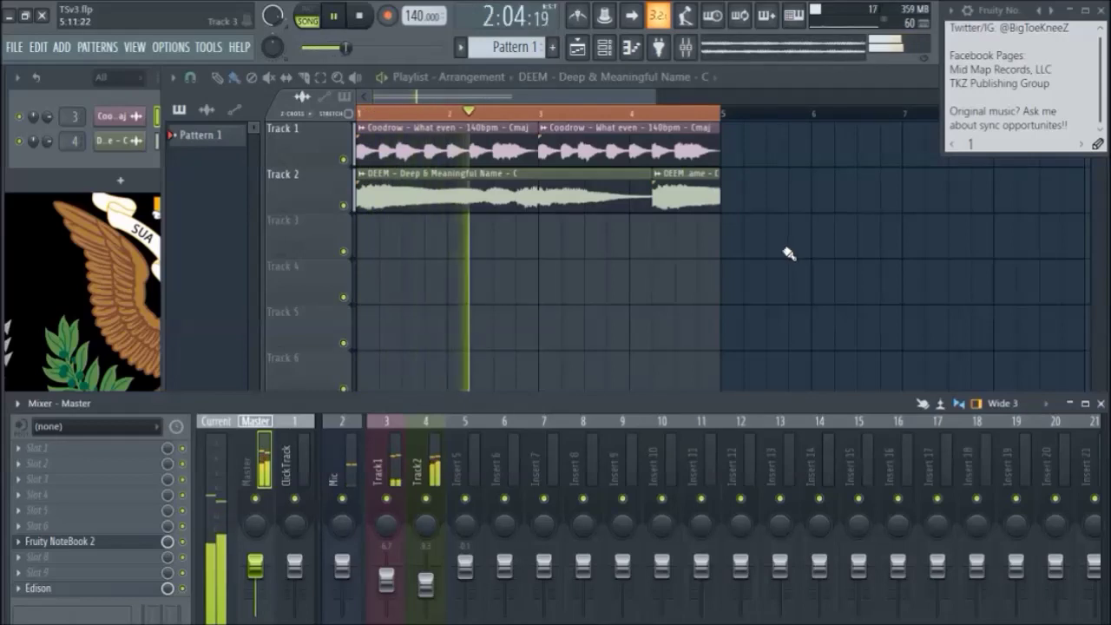
{"action": "key", "text": "F9"}
{"action": "right_click", "coordinate": [343, 160]}
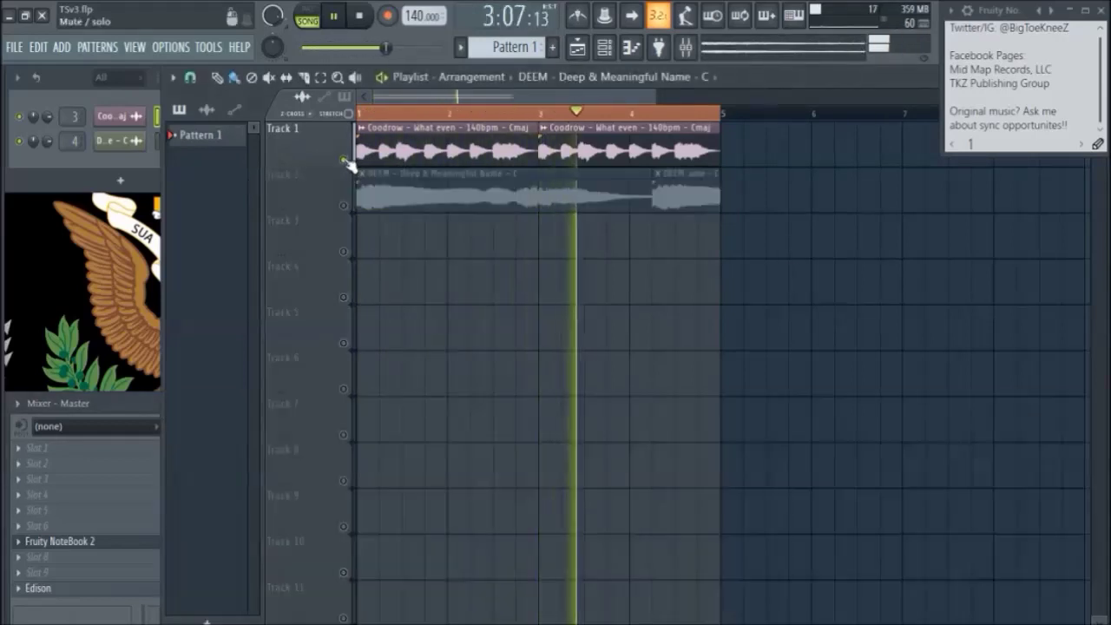
{"action": "left_click", "coordinate": [343, 207]}
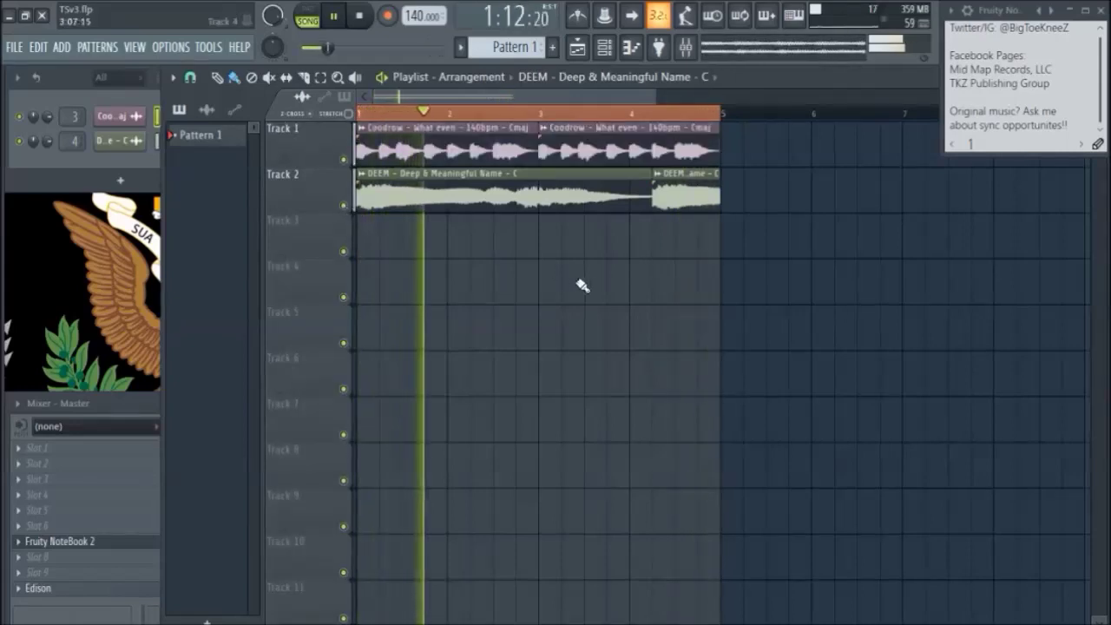
{"action": "key", "text": "space"}
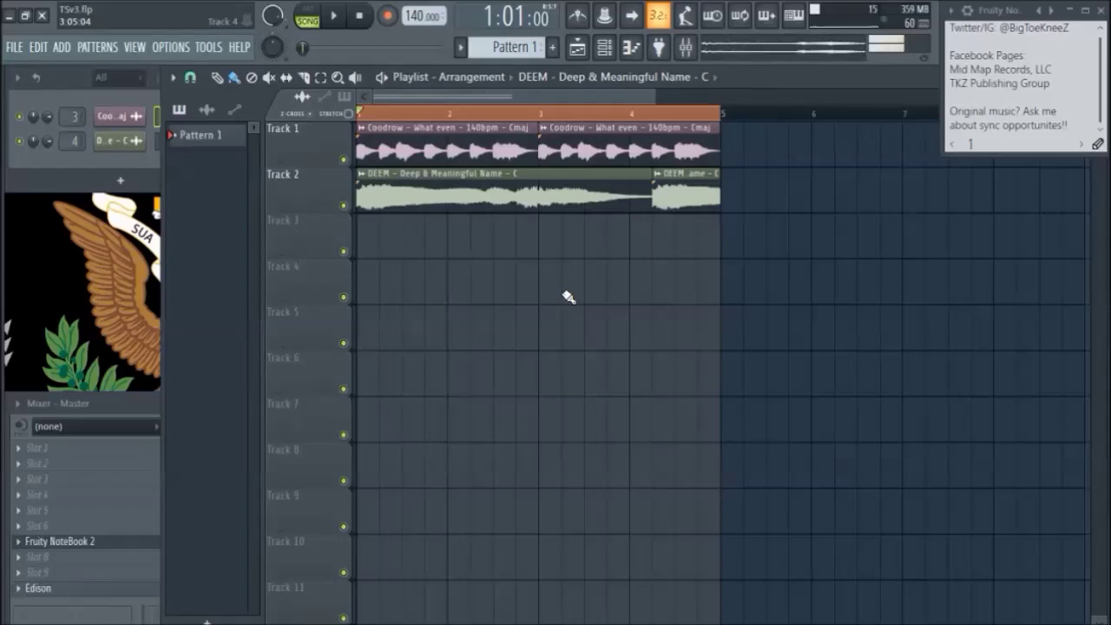
{"action": "left_click", "coordinate": [107, 413]}
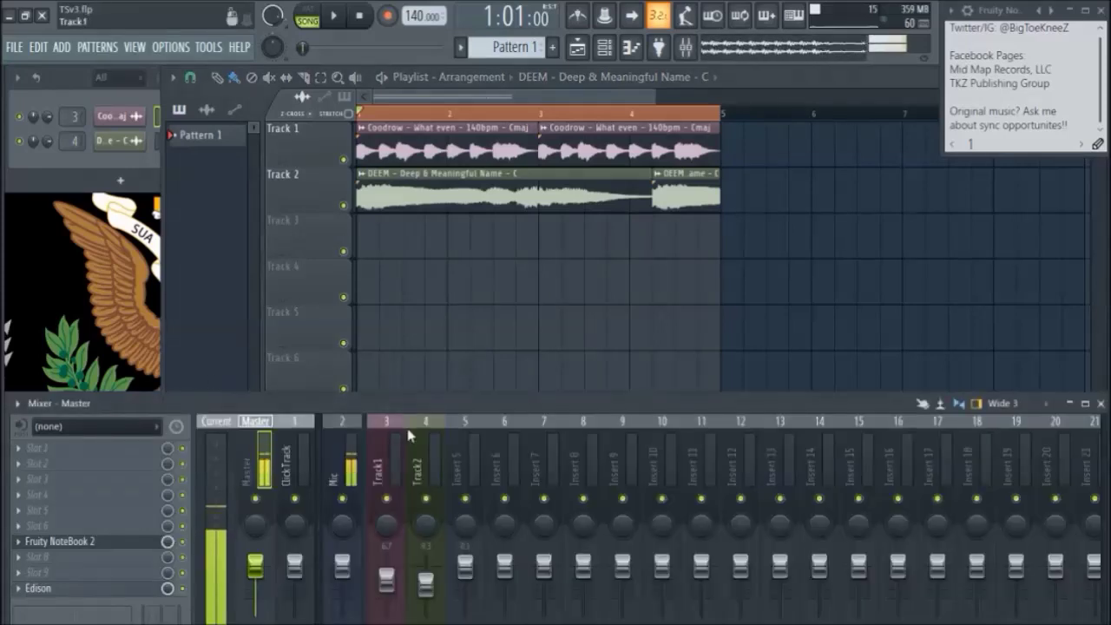
Load Trackspacer 2.5 into an empty effect slot on the Track2 mixer insert and reposition its window.
{"action": "left_click", "coordinate": [424, 444]}
{"action": "left_click", "coordinate": [127, 497]}
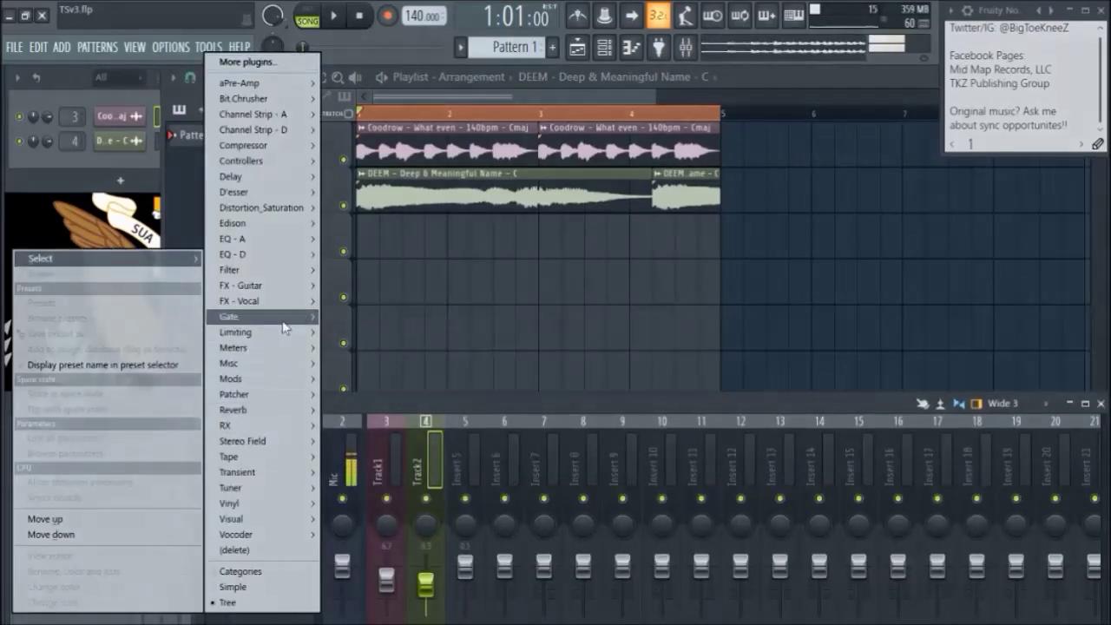
{"action": "mouse_move", "coordinate": [283, 320]}
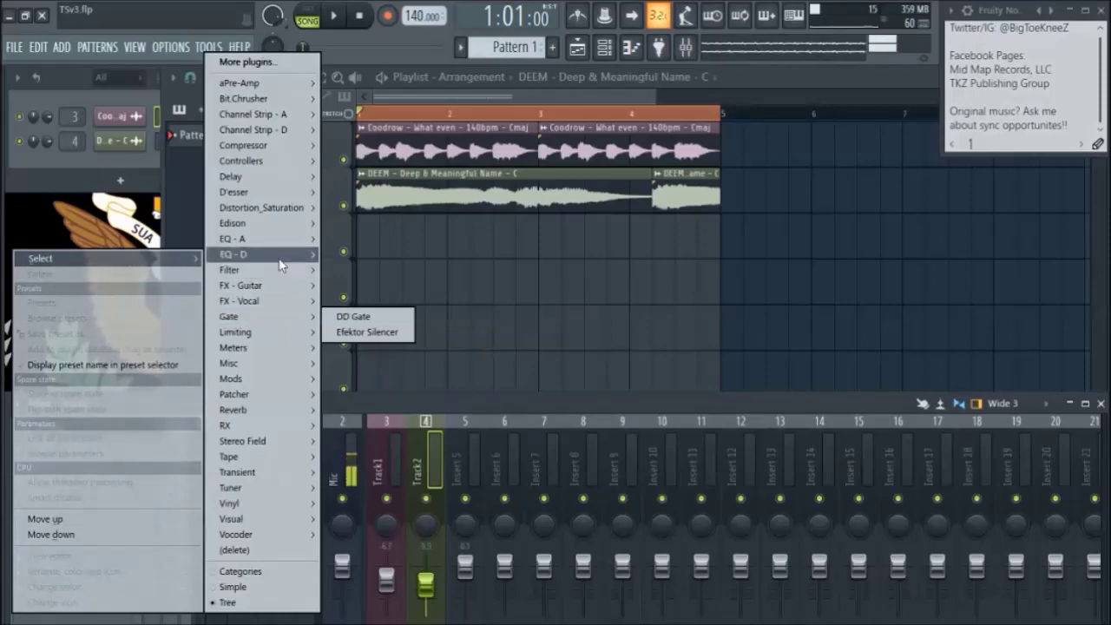
{"action": "left_click", "coordinate": [373, 348]}
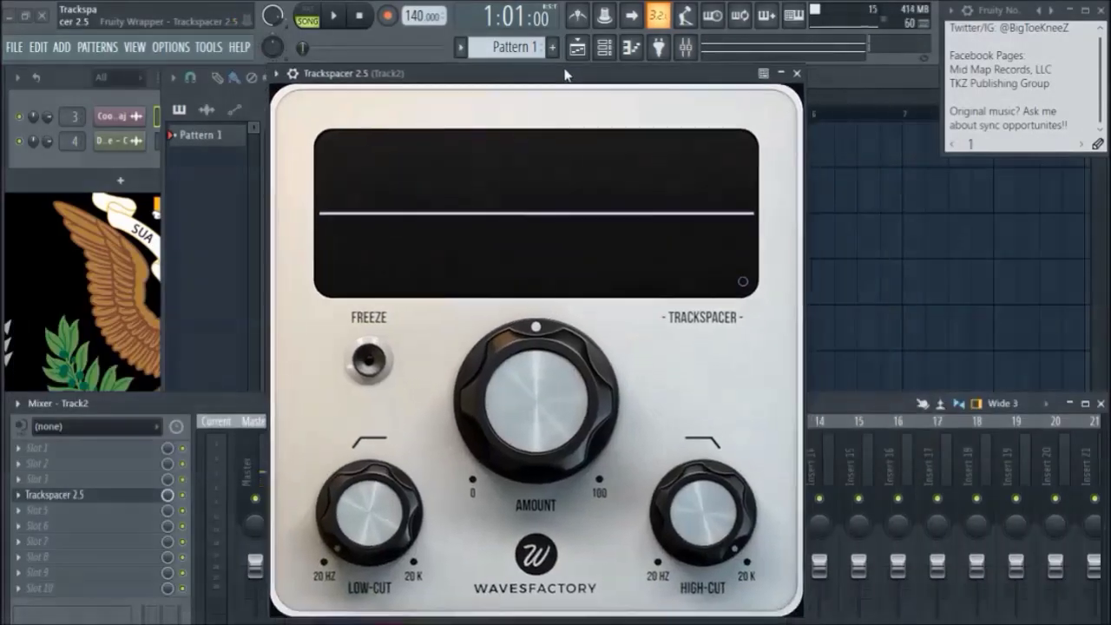
{"action": "left_click_drag", "start_coordinate": [564, 75], "coordinate": [696, 37]}
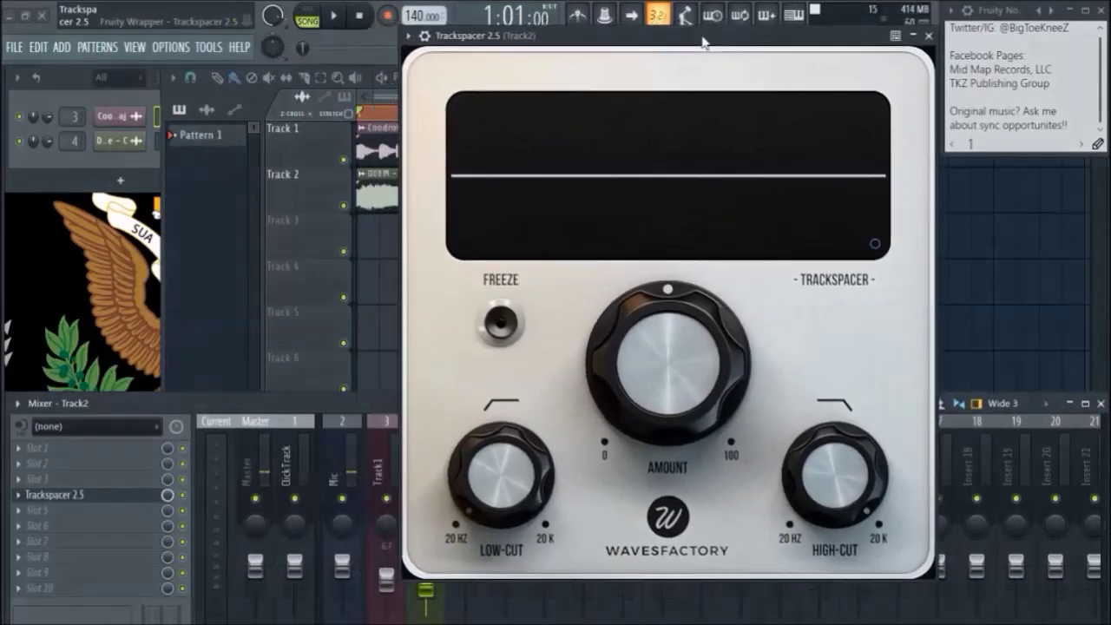
{"action": "left_click", "coordinate": [682, 534]}
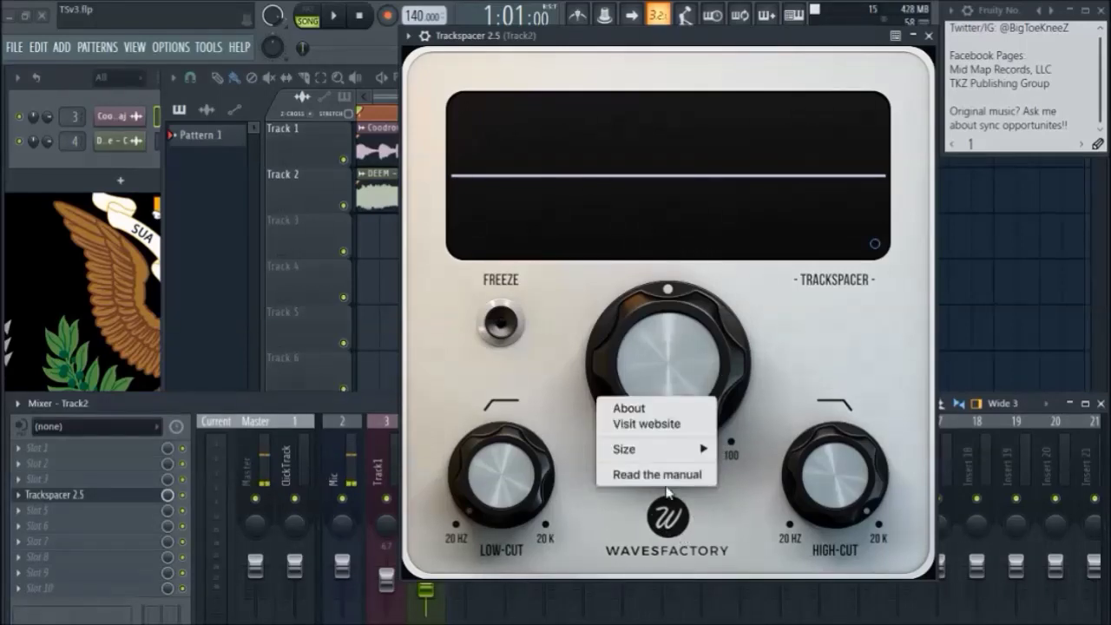
Check Trackspacer's version credits, then shrink the plugin window two size steps.
{"action": "left_click", "coordinate": [647, 408]}
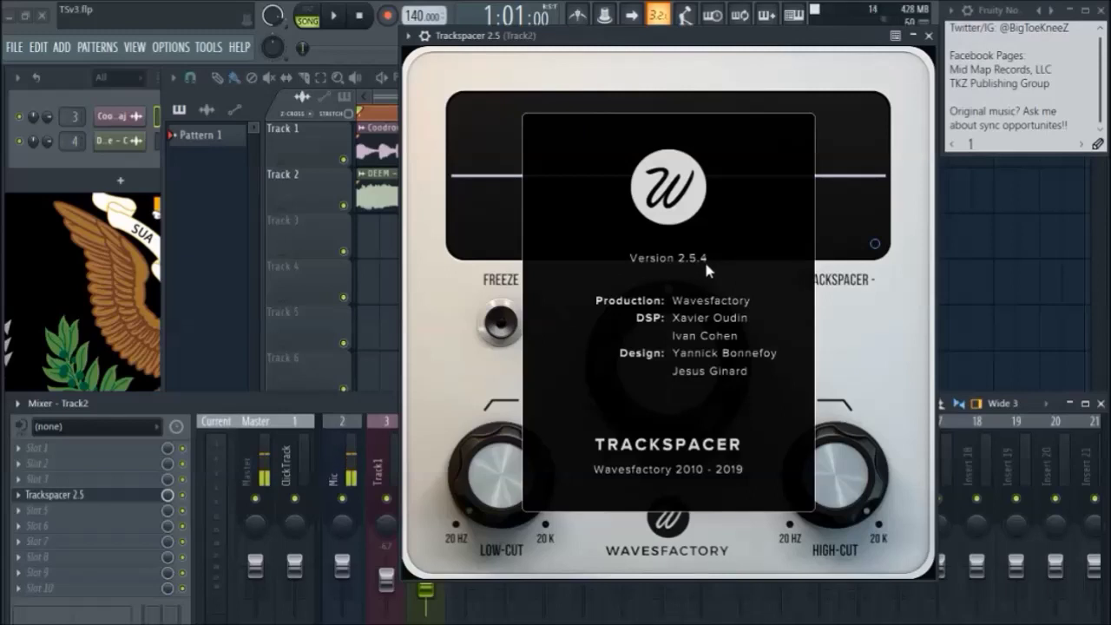
{"action": "left_click", "coordinate": [669, 521]}
{"action": "mouse_move", "coordinate": [695, 452]}
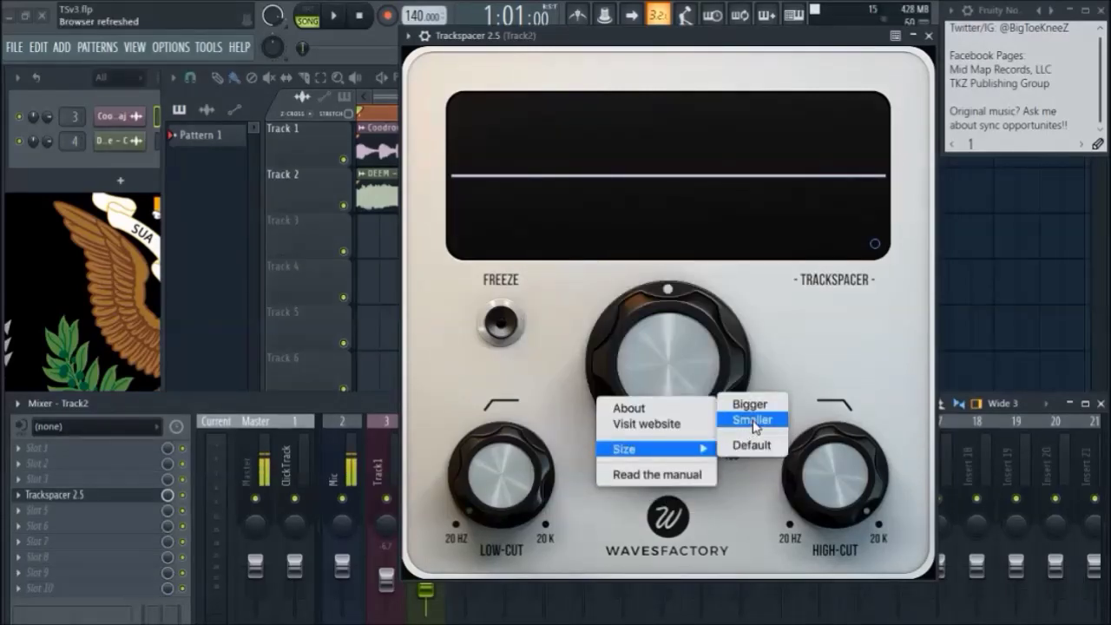
{"action": "left_click", "coordinate": [753, 421]}
{"action": "left_click", "coordinate": [657, 495]}
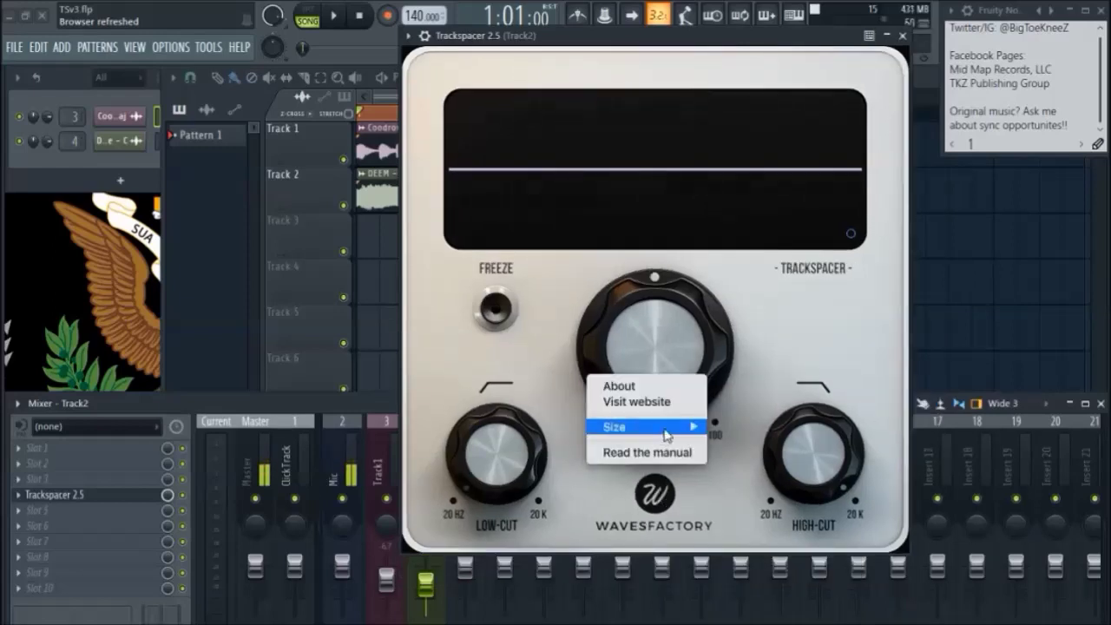
{"action": "mouse_move", "coordinate": [670, 427]}
{"action": "left_click", "coordinate": [739, 398]}
Shrink the Trackspacer window four more size steps and move it down-right over the playlist.
{"action": "left_click", "coordinate": [659, 491]}
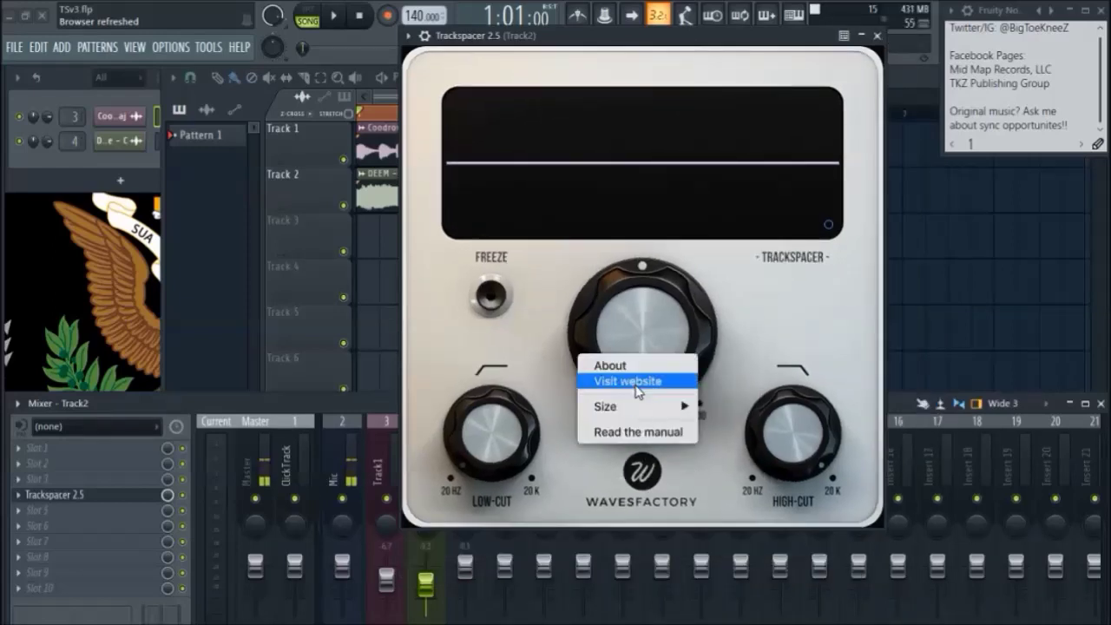
{"action": "left_click", "coordinate": [734, 376]}
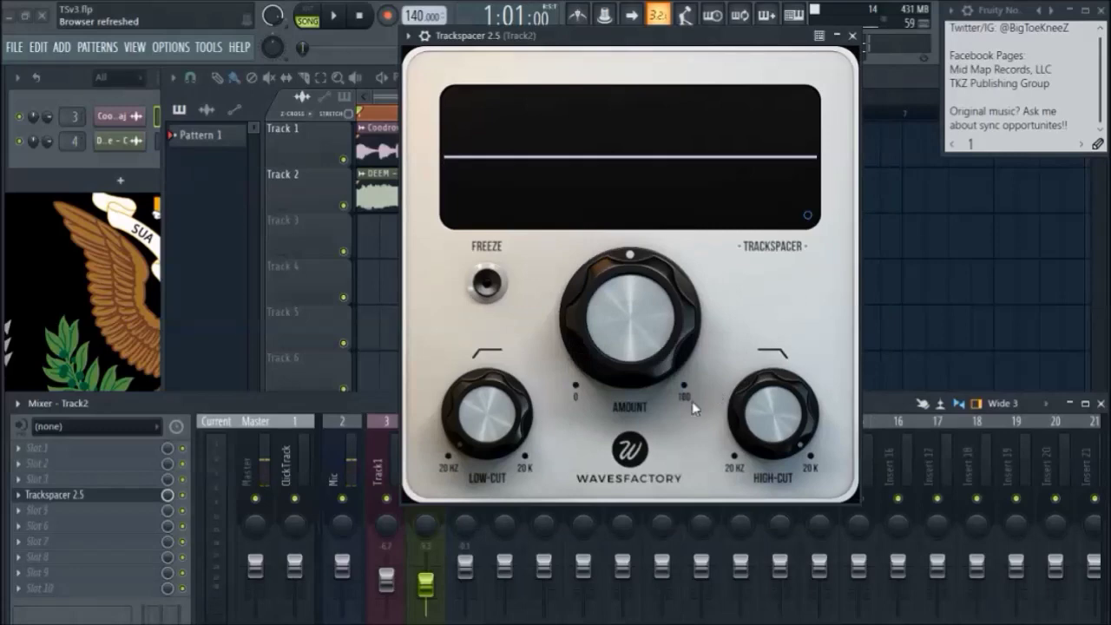
{"action": "left_click", "coordinate": [626, 458]}
{"action": "mouse_move", "coordinate": [658, 544]}
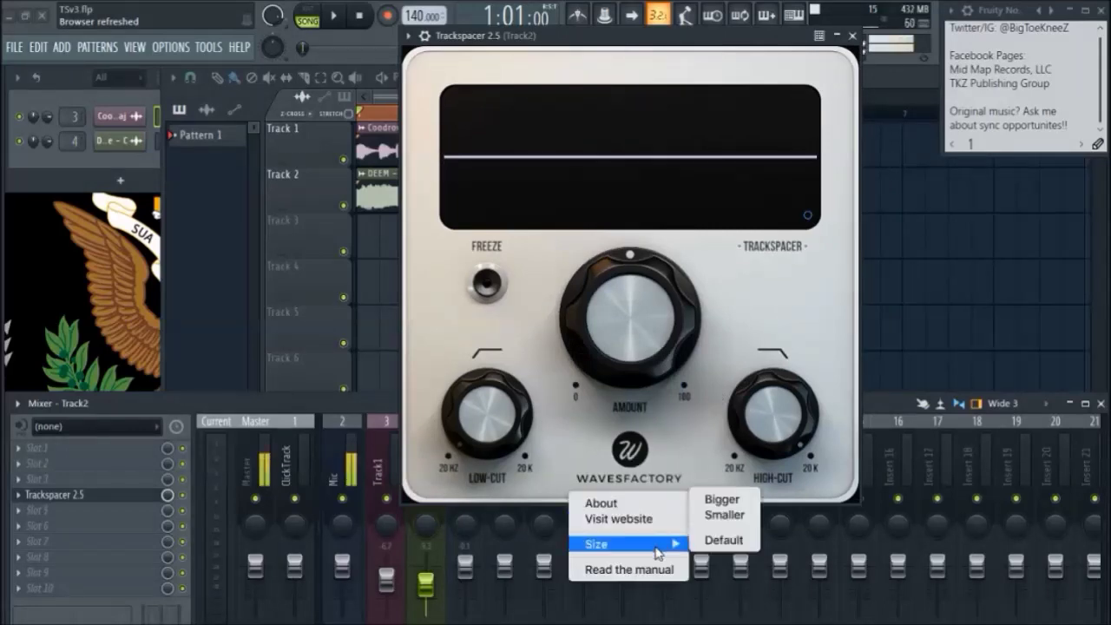
{"action": "left_click", "coordinate": [718, 517]}
{"action": "left_click", "coordinate": [623, 428]}
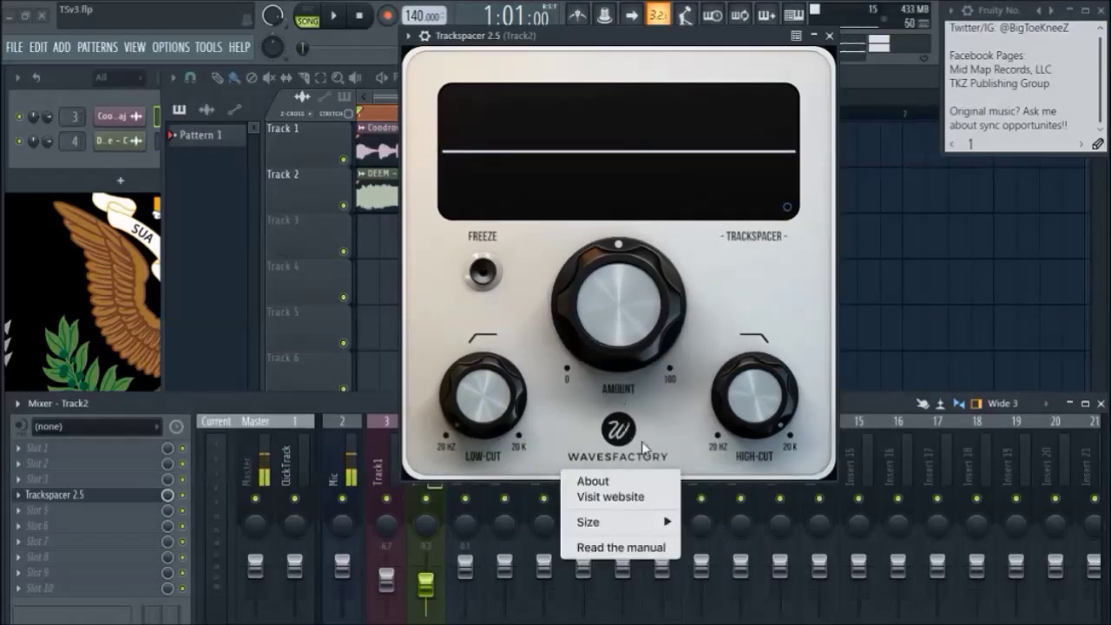
{"action": "mouse_move", "coordinate": [658, 522]}
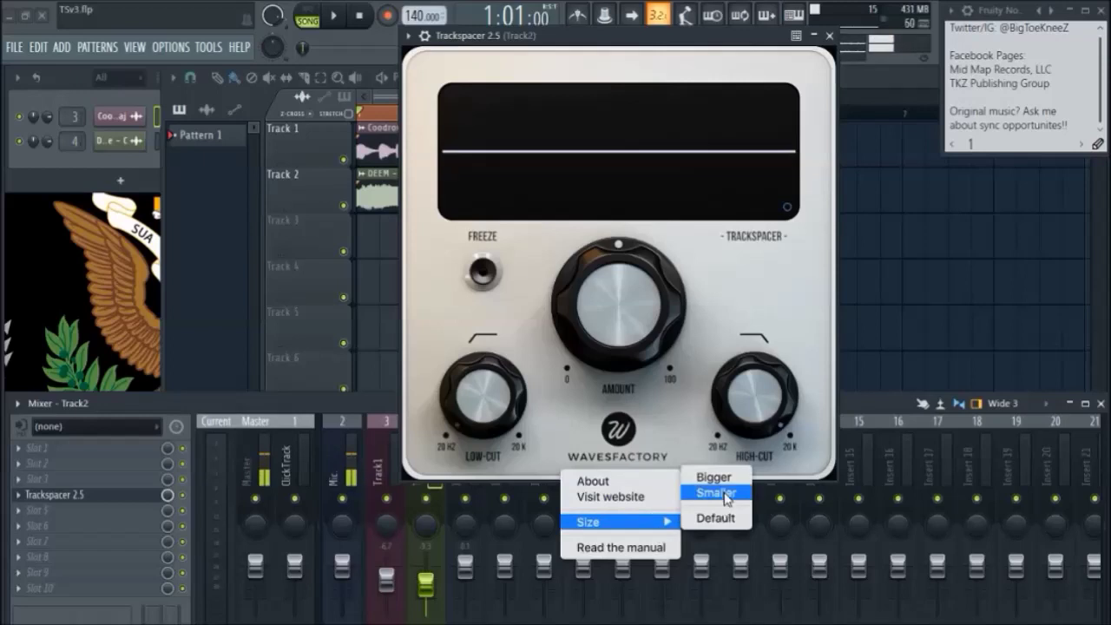
{"action": "left_click", "coordinate": [717, 493]}
{"action": "left_click", "coordinate": [609, 411]}
{"action": "mouse_move", "coordinate": [651, 501]}
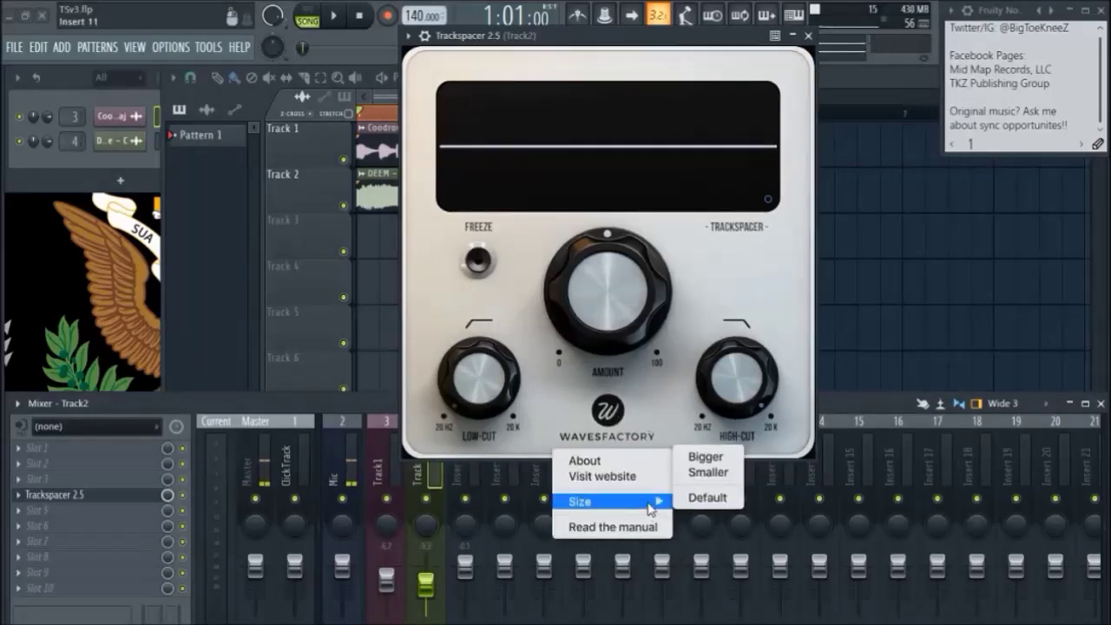
{"action": "left_click", "coordinate": [703, 473]}
{"action": "left_click_drag", "start_coordinate": [649, 35], "coordinate": [760, 190]}
Shrink the Trackspacer window one more size step and nudge it slightly right and down.
{"action": "left_click", "coordinate": [717, 556]}
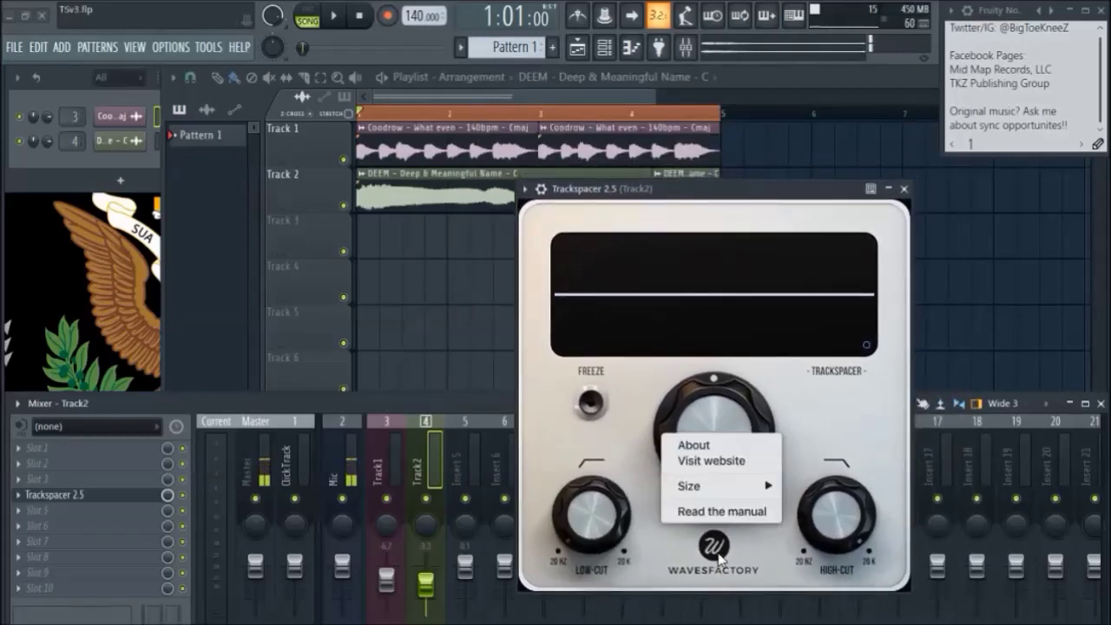
{"action": "mouse_move", "coordinate": [738, 486]}
{"action": "left_click", "coordinate": [810, 457]}
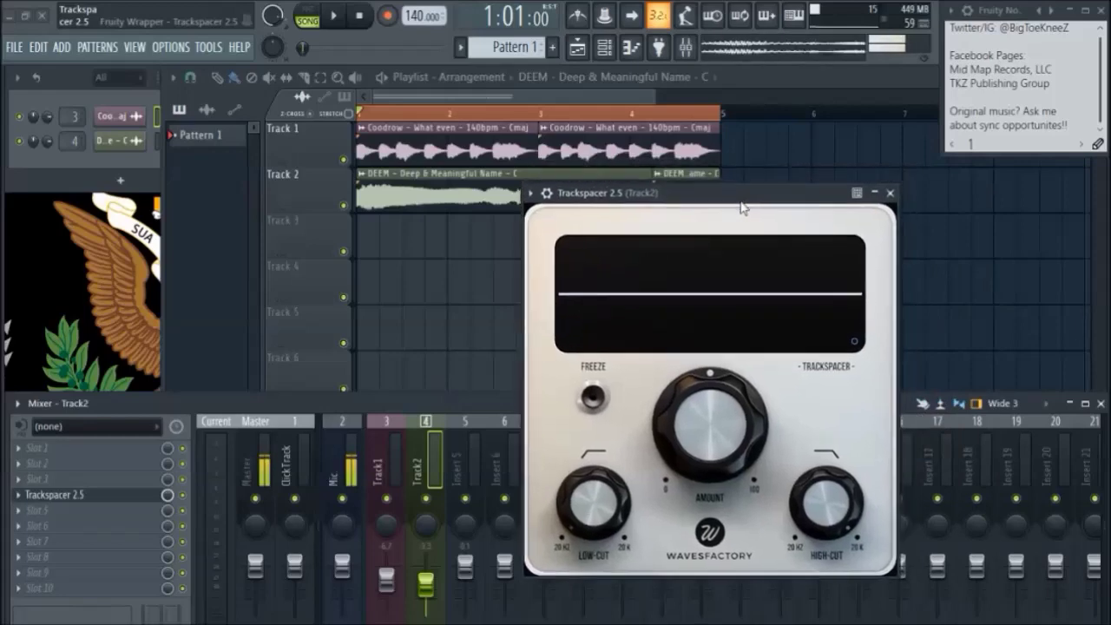
{"action": "left_click_drag", "start_coordinate": [745, 198], "coordinate": [777, 200]}
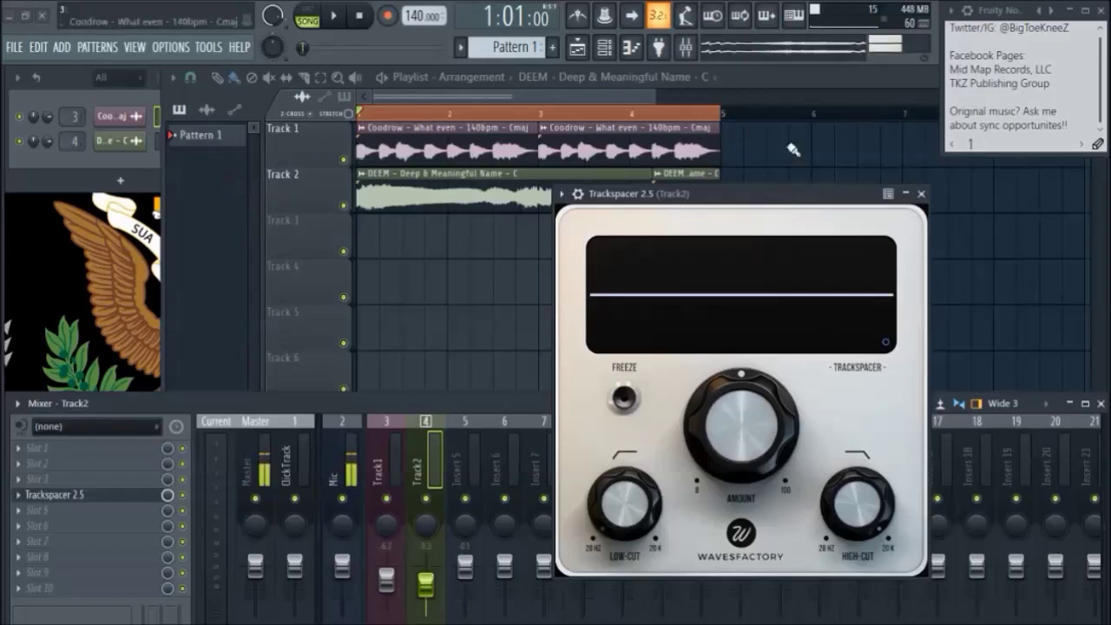
{"action": "left_click_drag", "start_coordinate": [813, 198], "coordinate": [845, 208]}
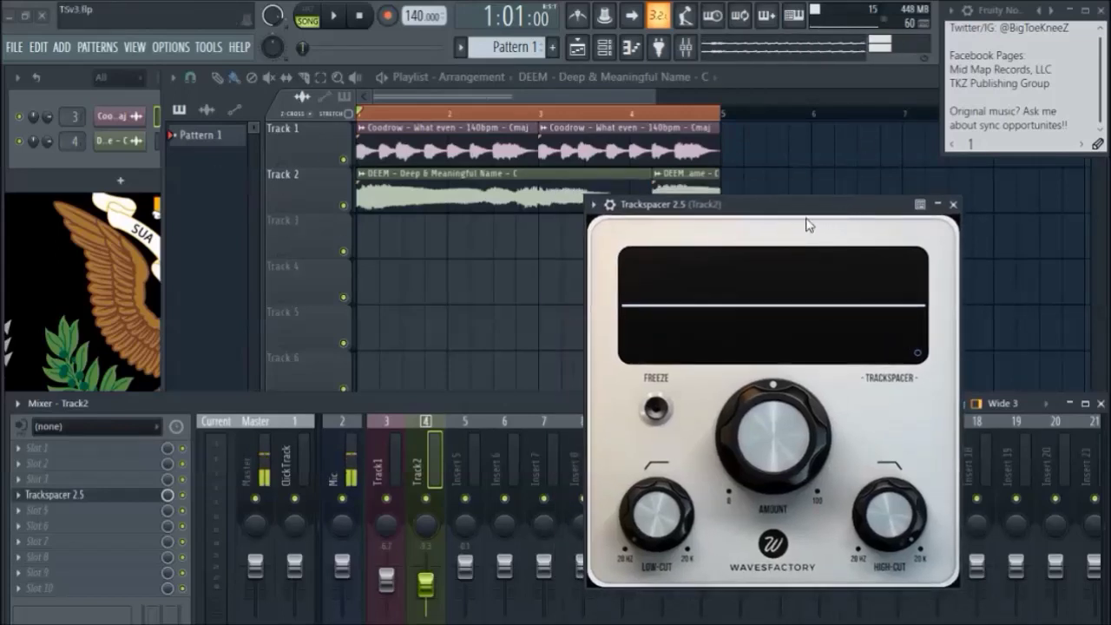
Play the song, compare it with Track 2 muted, then unmute Track 2.
{"action": "key", "text": "space"}
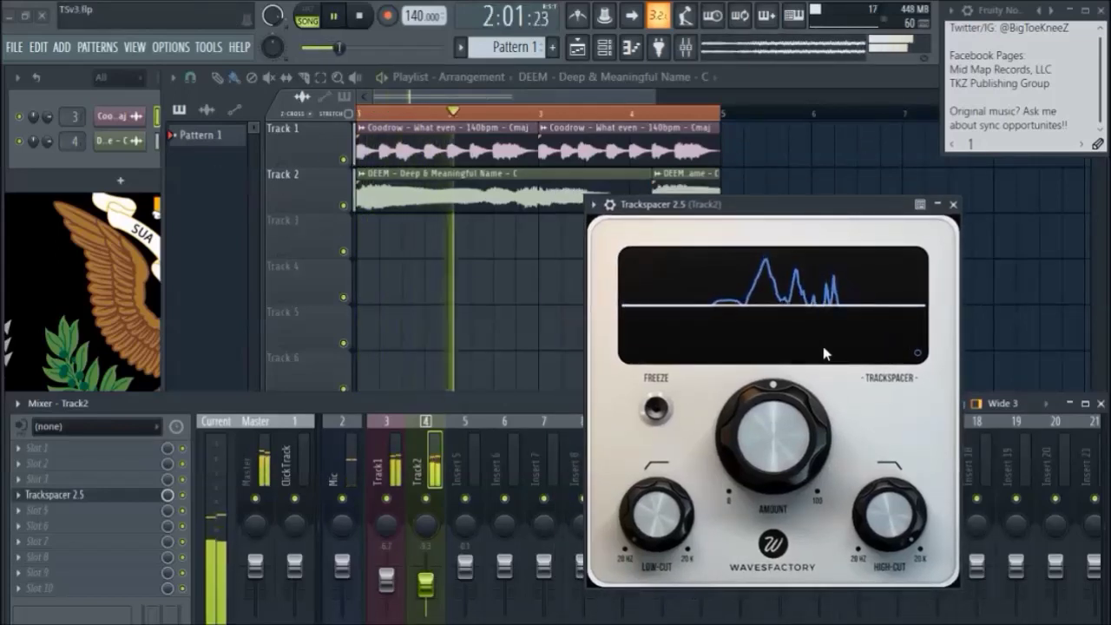
{"action": "key", "text": "space"}
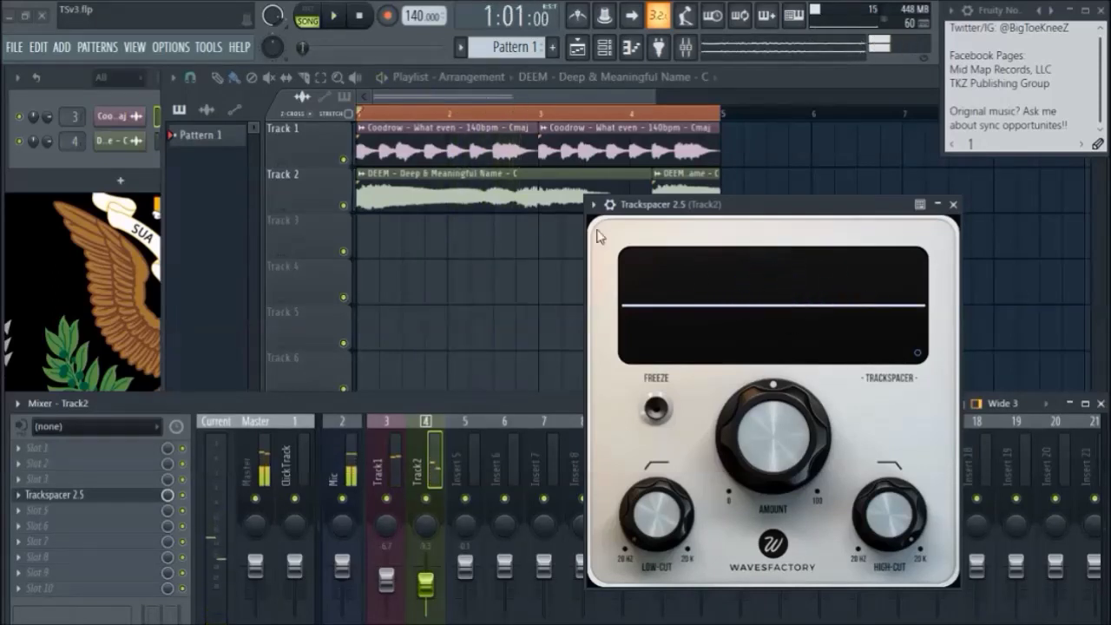
{"action": "left_click", "coordinate": [348, 162]}
{"action": "key", "text": "space"}
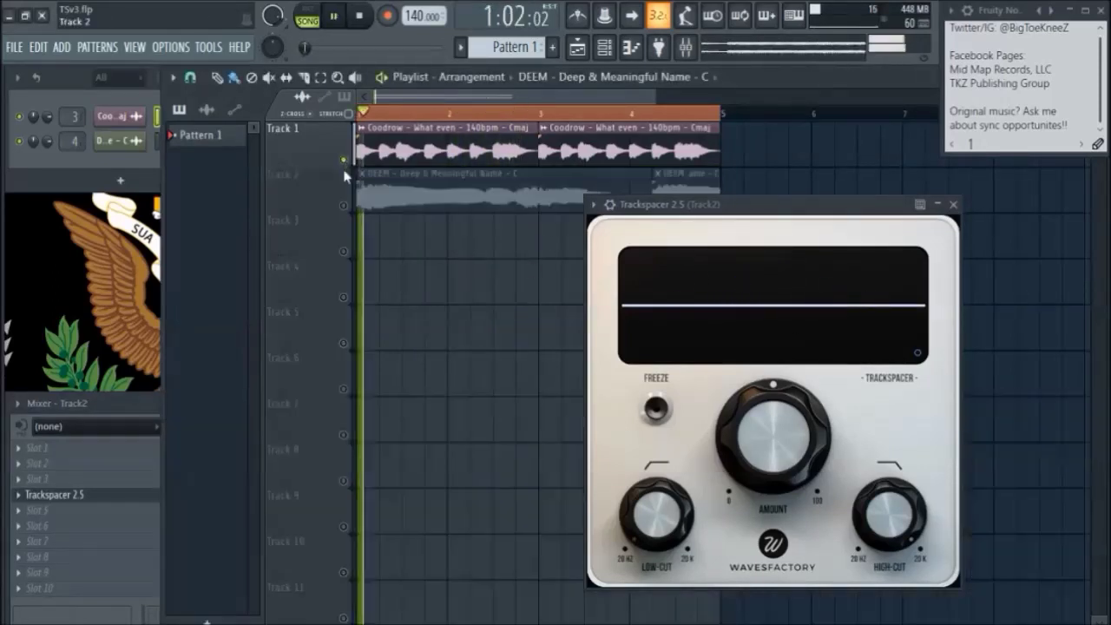
{"action": "right_click", "coordinate": [344, 206]}
{"action": "key", "text": "space"}
{"action": "key", "text": "space"}
{"action": "key", "text": "space"}
{"action": "right_click", "coordinate": [344, 206]}
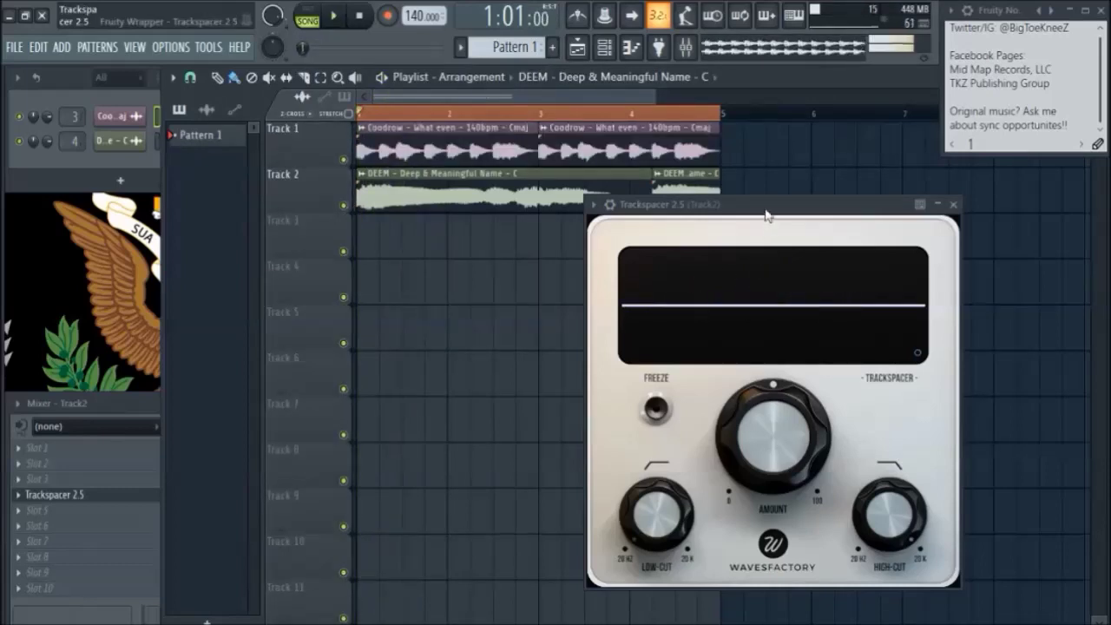
Send insert Track1 into Track2 from the maximized mixer, restore the mixer and play to check.
{"action": "left_click", "coordinate": [120, 408]}
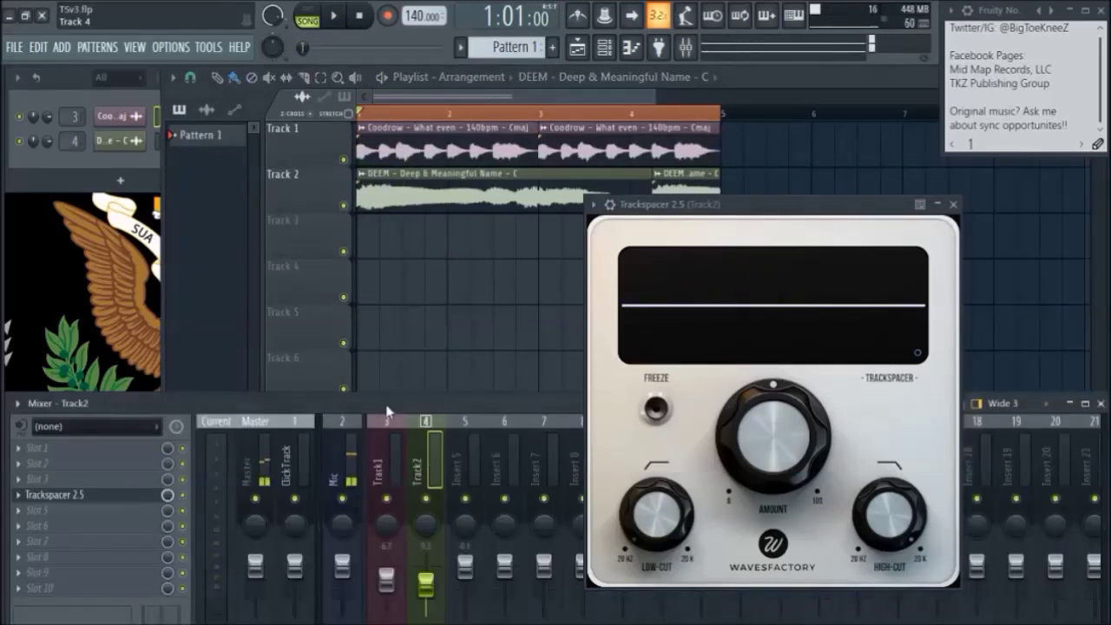
{"action": "double_click", "coordinate": [387, 408]}
{"action": "left_click", "coordinate": [399, 347]}
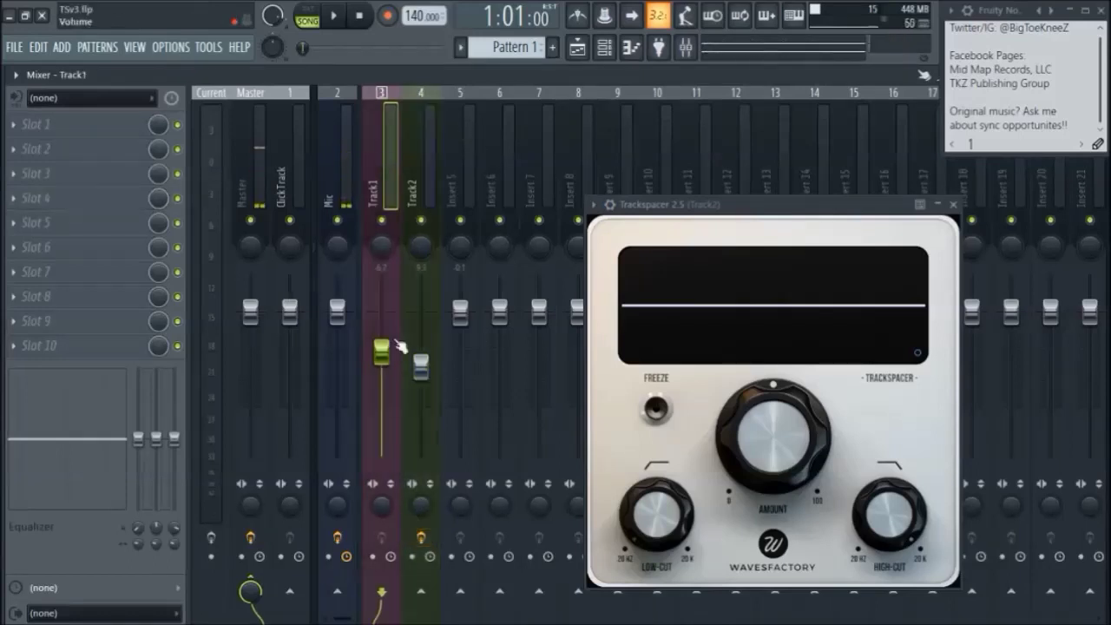
{"action": "left_click", "coordinate": [420, 592]}
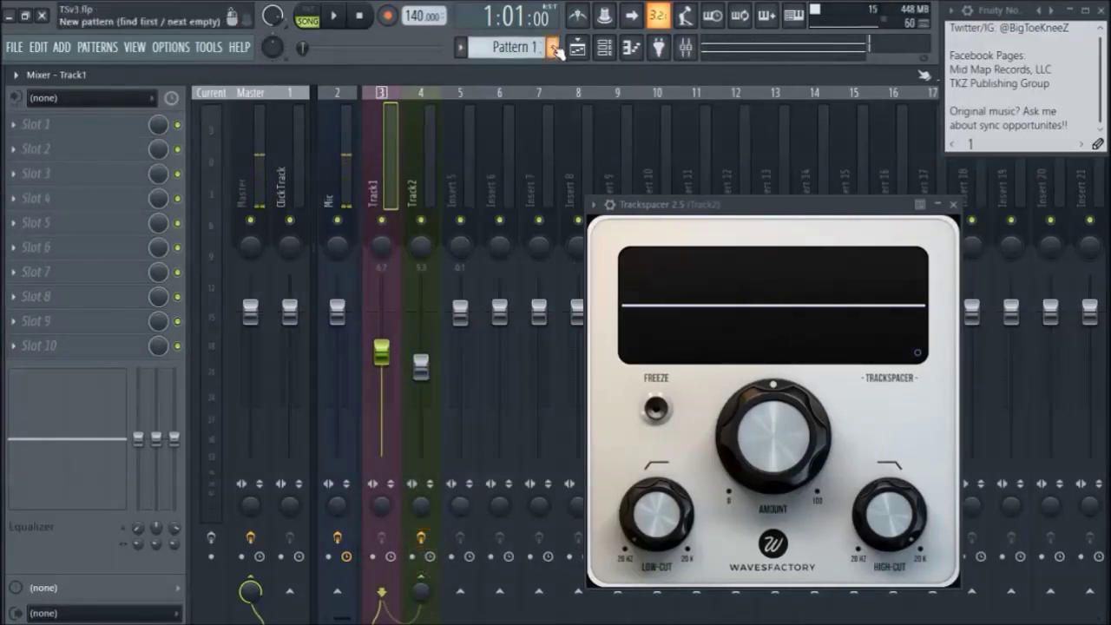
{"action": "double_click", "coordinate": [555, 77]}
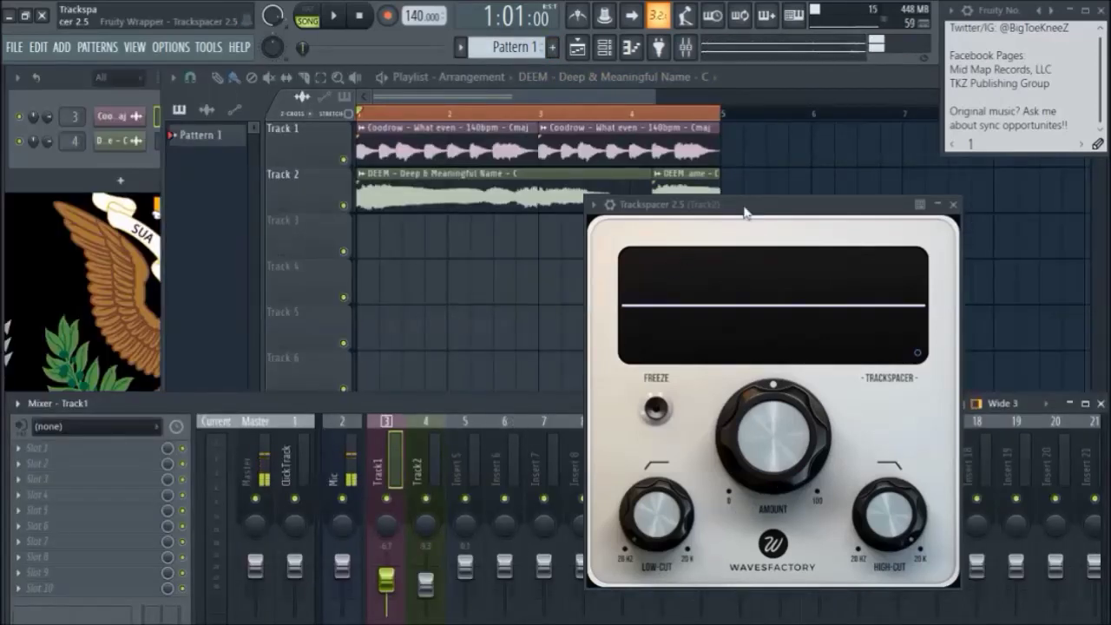
{"action": "left_click_drag", "start_coordinate": [748, 212], "coordinate": [760, 240]}
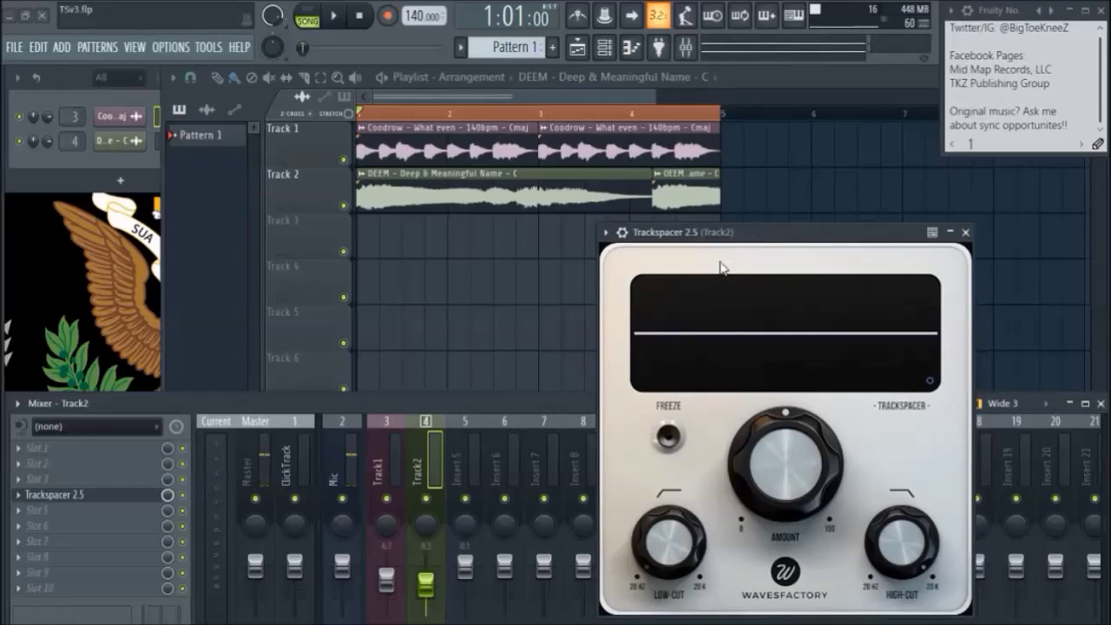
{"action": "key", "text": "space"}
{"action": "key", "text": "space"}
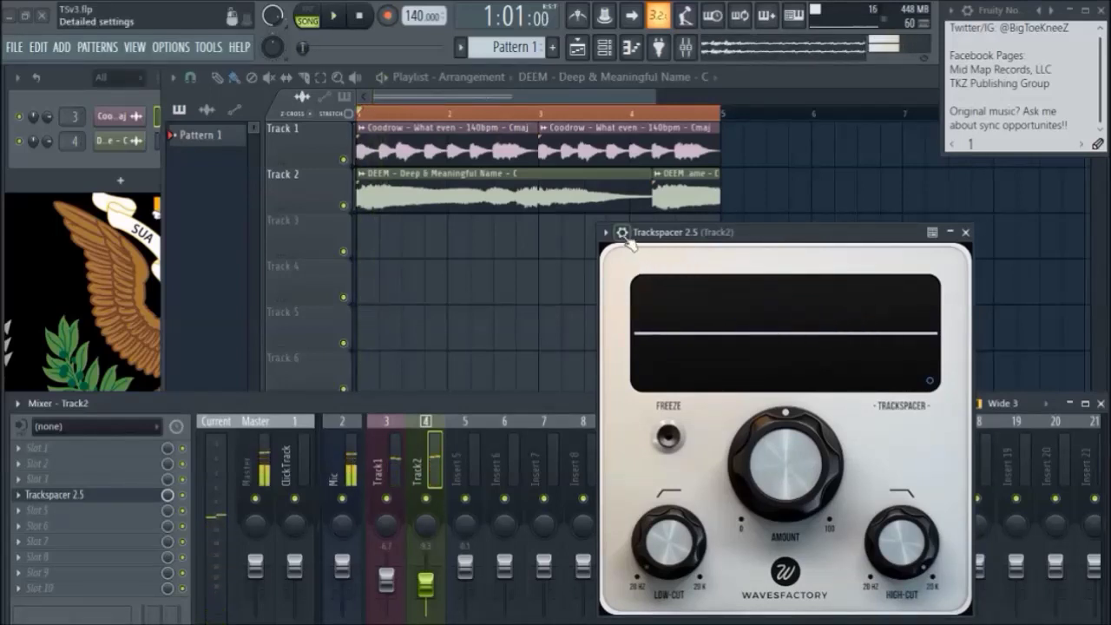
Auto-map Trackspacer's inputs in the wrapper Processing tab so input 1 feeds the sidechain.
{"action": "left_click", "coordinate": [621, 233]}
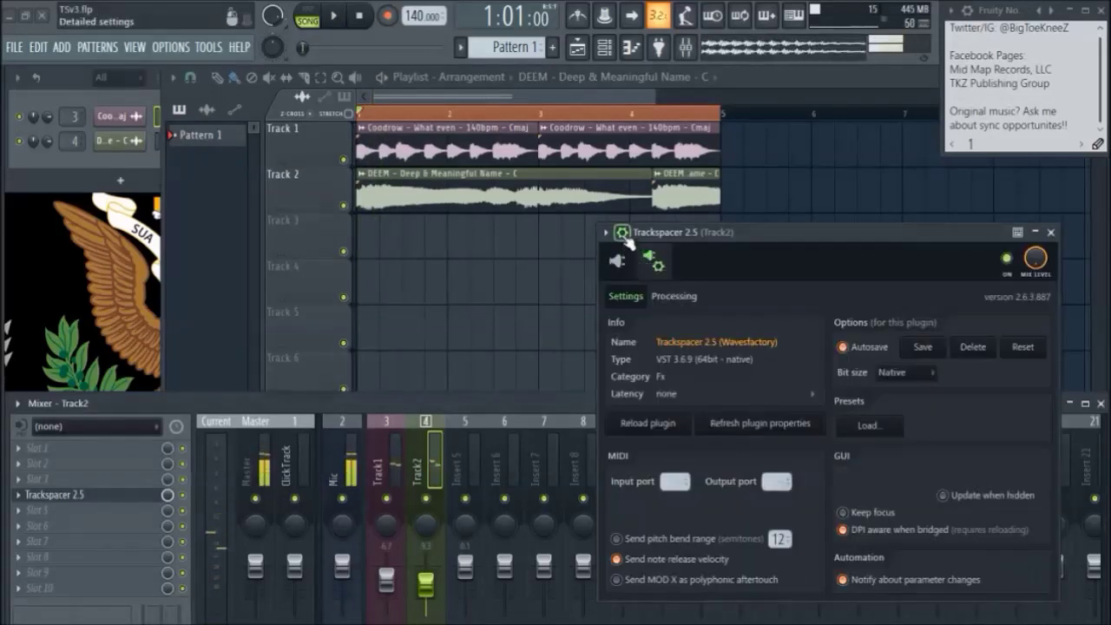
{"action": "left_click", "coordinate": [623, 232]}
{"action": "left_click", "coordinate": [625, 232]}
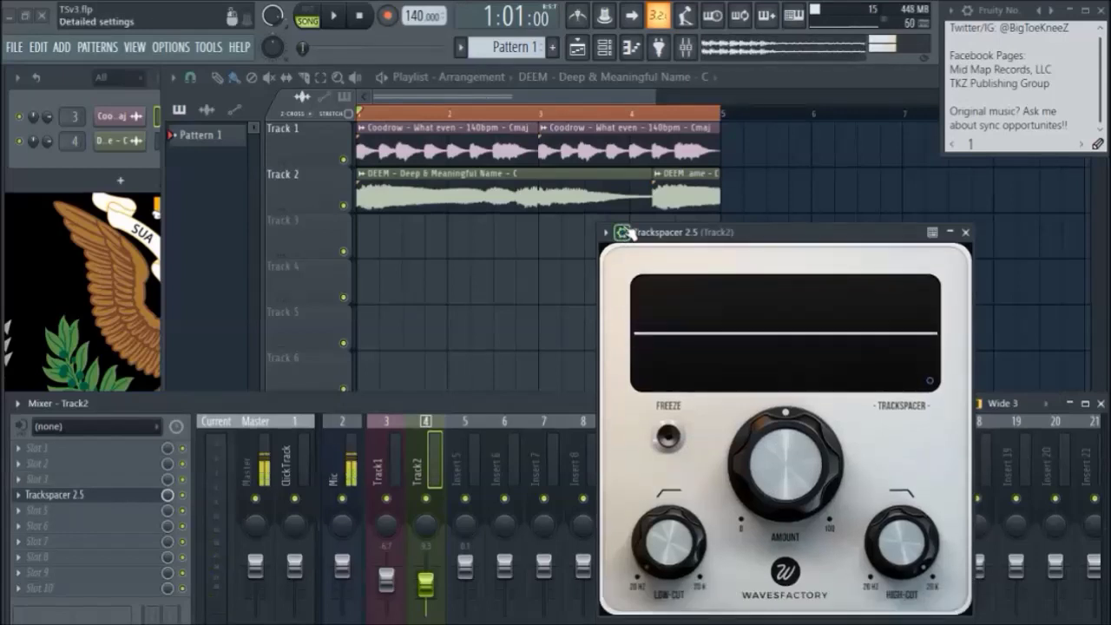
{"action": "left_click", "coordinate": [625, 233]}
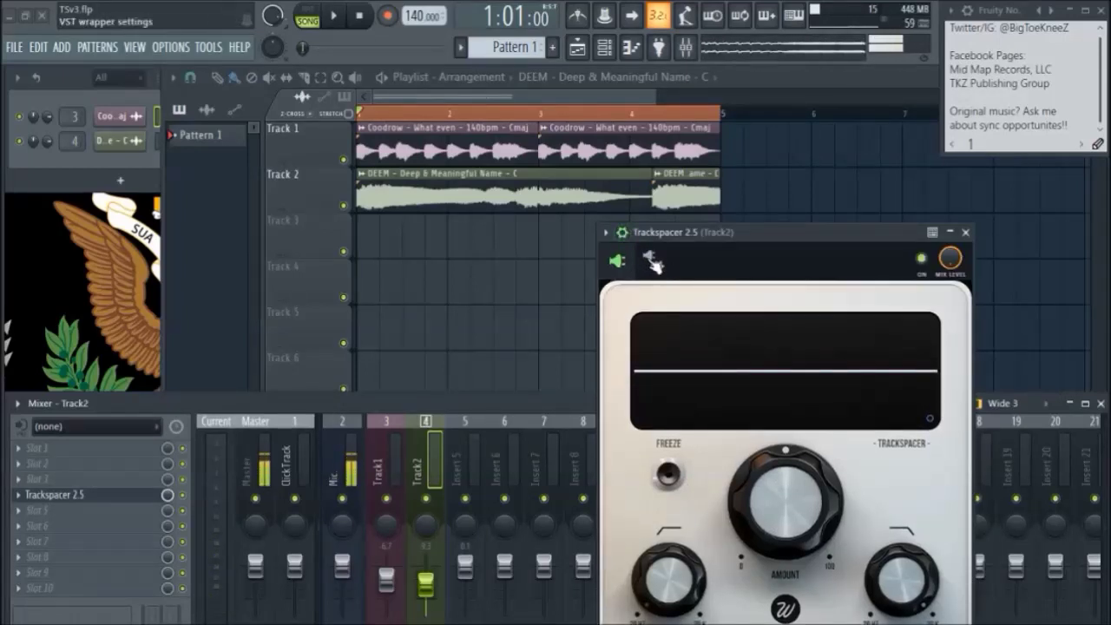
{"action": "left_click", "coordinate": [653, 263]}
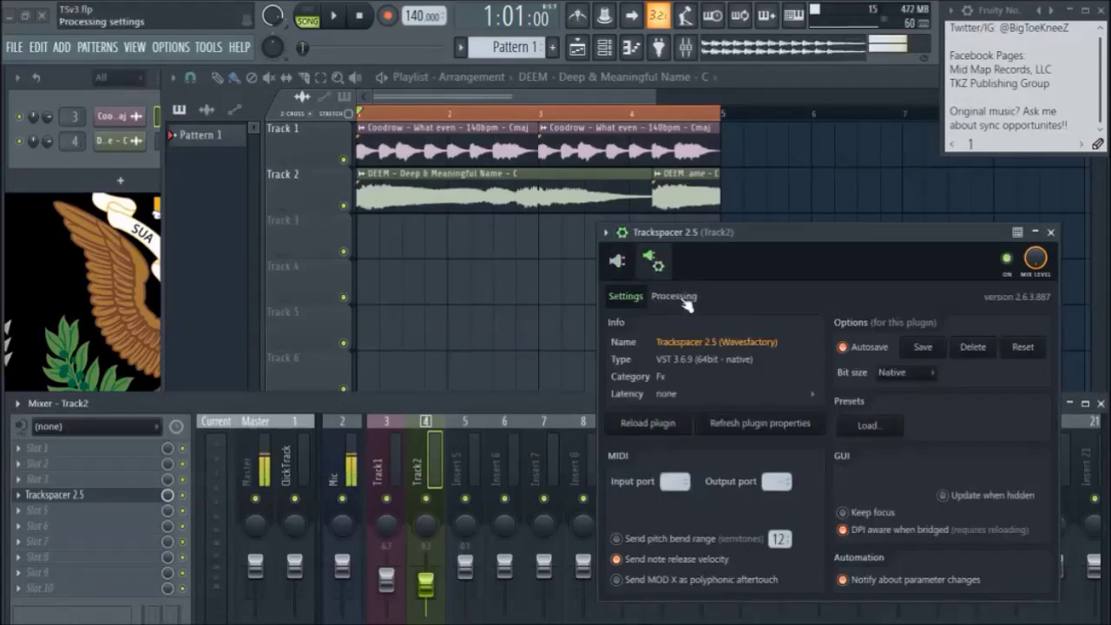
{"action": "left_click", "coordinate": [671, 297]}
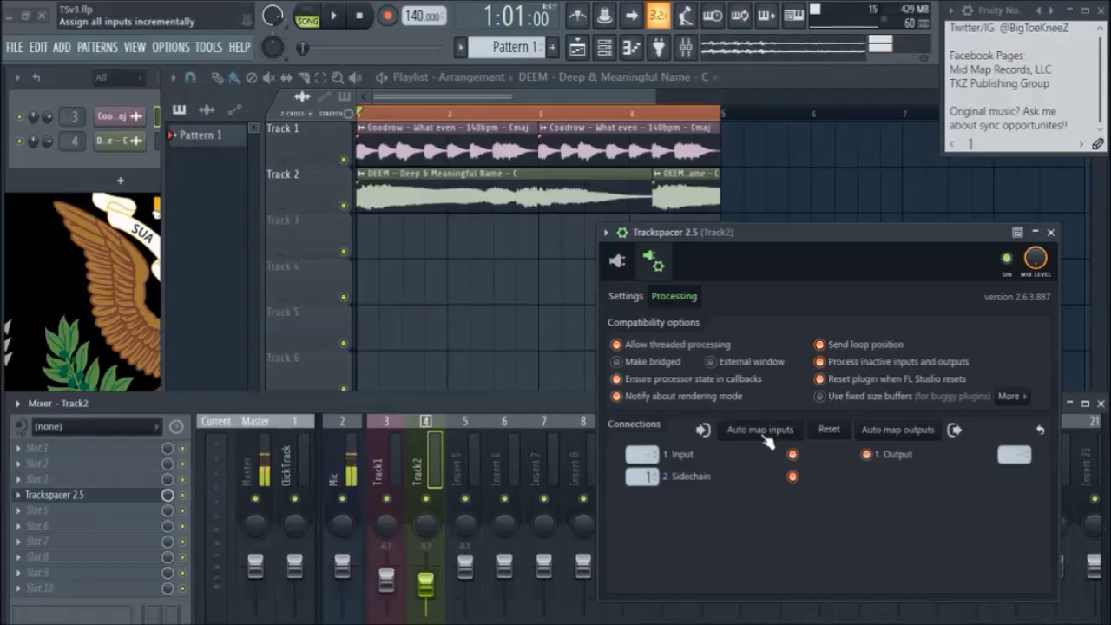
{"action": "left_click", "coordinate": [622, 233]}
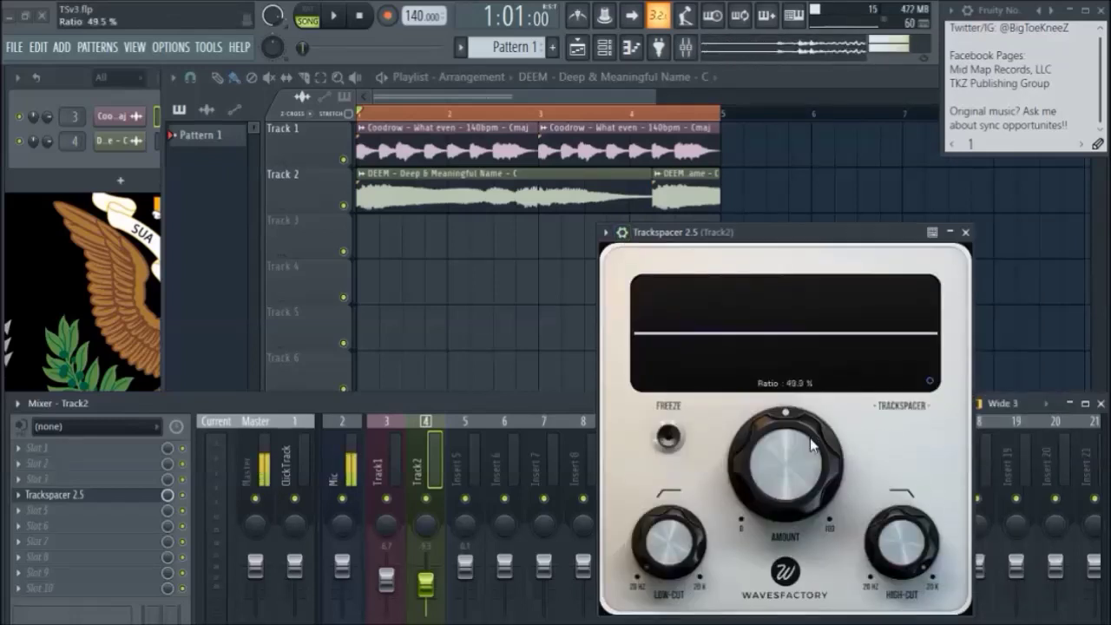
Adjust Trackspacer's Amount from 0% to 10.3%, then to about 32.5% while auditioning playback.
{"action": "left_click_drag", "start_coordinate": [812, 445], "coordinate": [791, 476]}
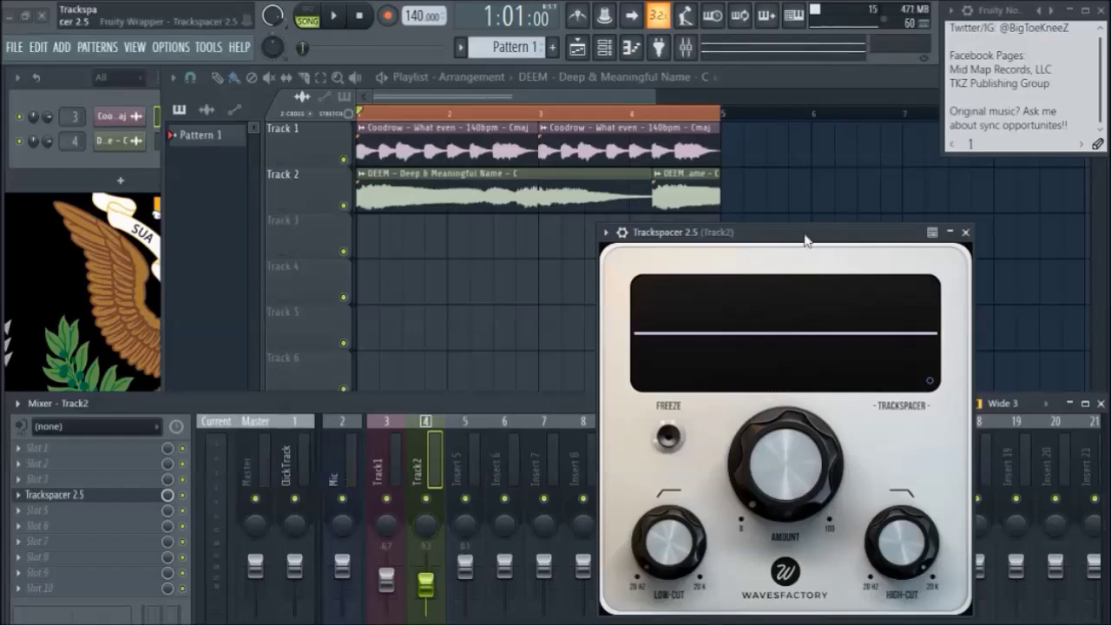
{"action": "key", "text": "space"}
{"action": "left_click_drag", "start_coordinate": [804, 234], "coordinate": [857, 215]}
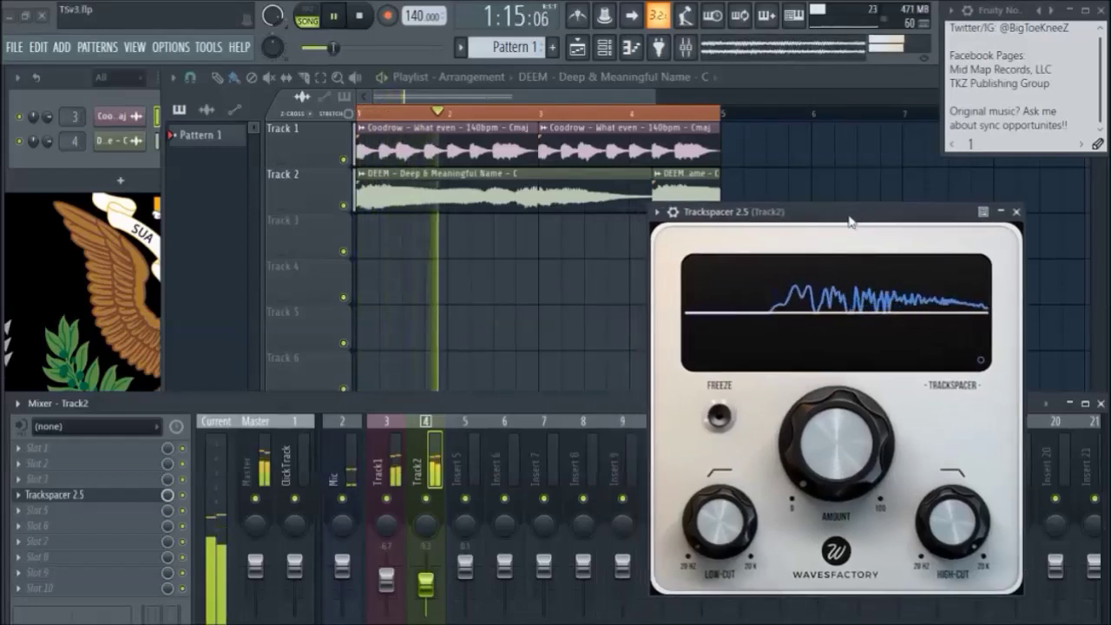
{"action": "left_click_drag", "start_coordinate": [849, 449], "coordinate": [797, 227]}
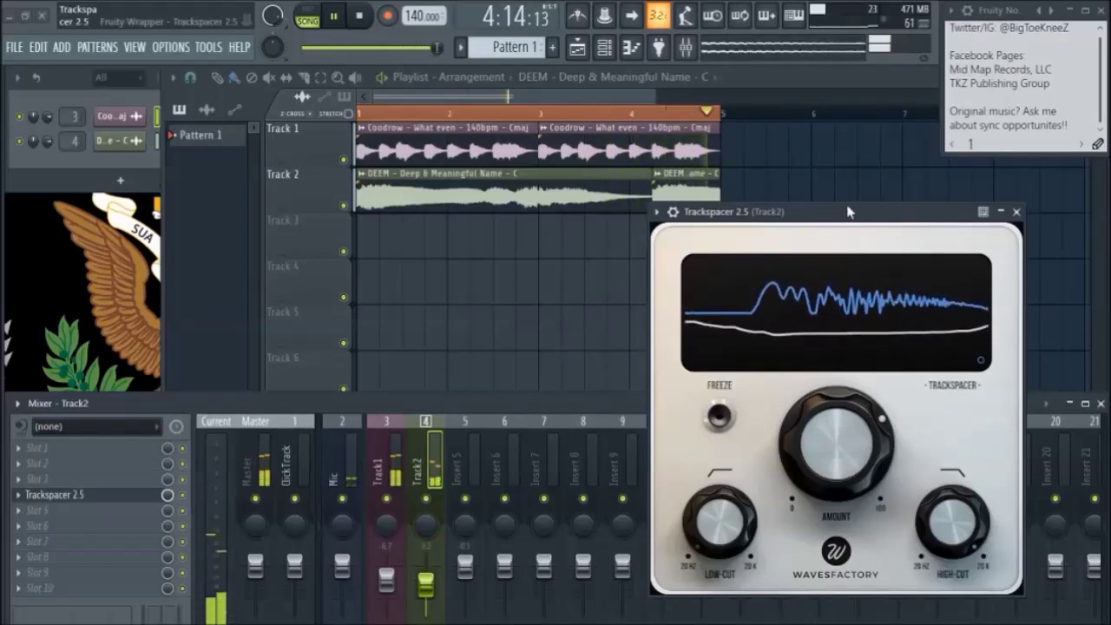
{"action": "key", "text": "space"}
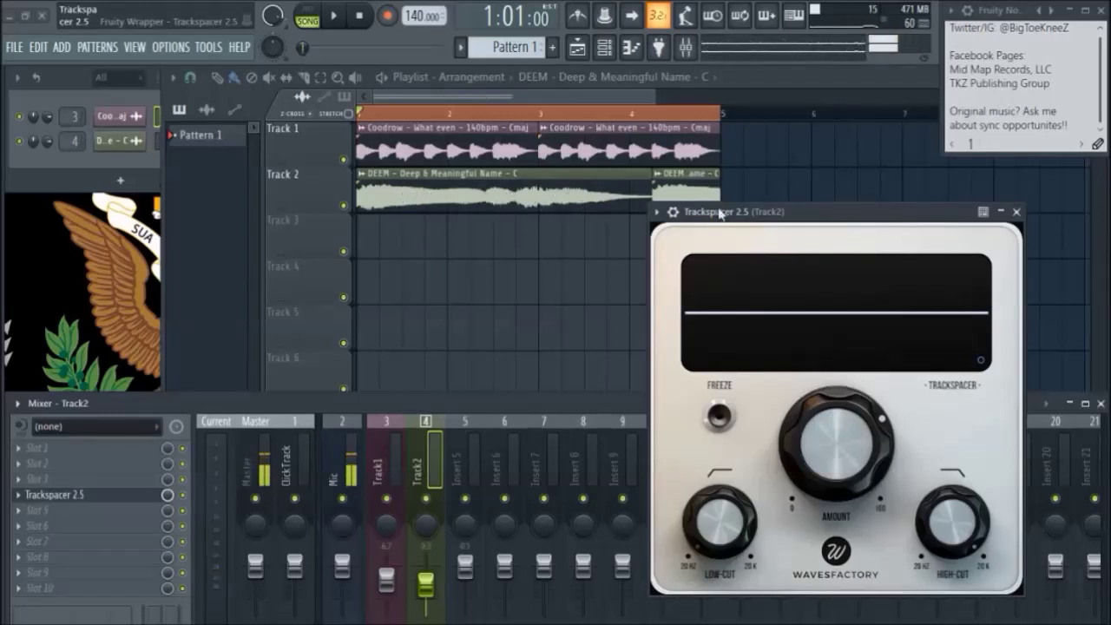
{"action": "mouse_move", "coordinate": [841, 434]}
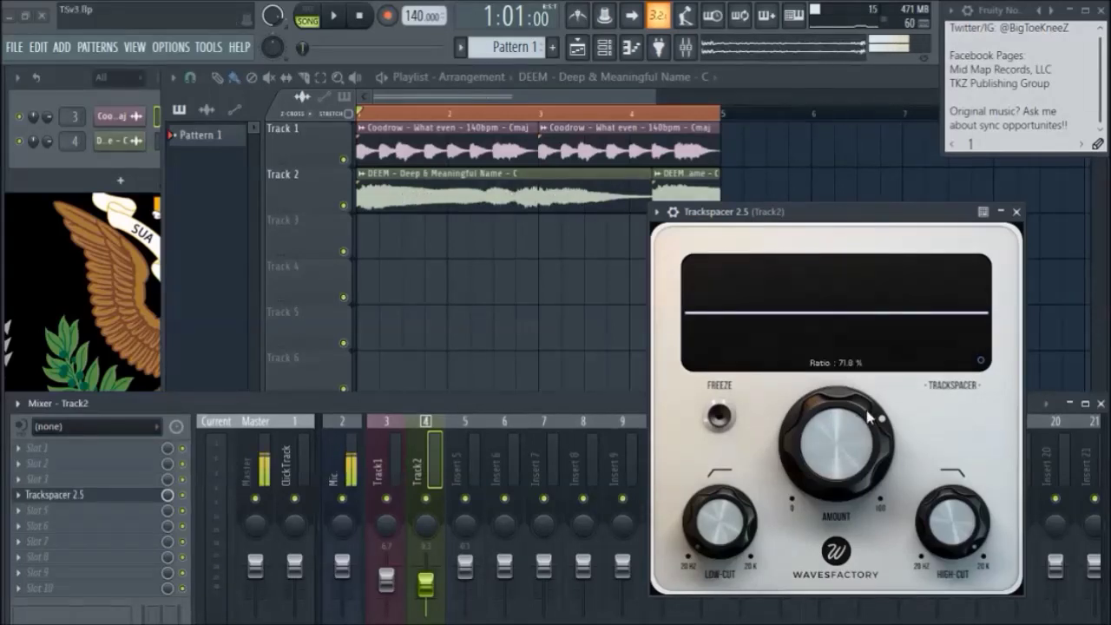
{"action": "mouse_move", "coordinate": [867, 416]}
{"action": "left_mouse_down"}
{"action": "mouse_move", "coordinate": [868, 395]}
{"action": "mouse_move", "coordinate": [862, 434]}
{"action": "left_mouse_up"}
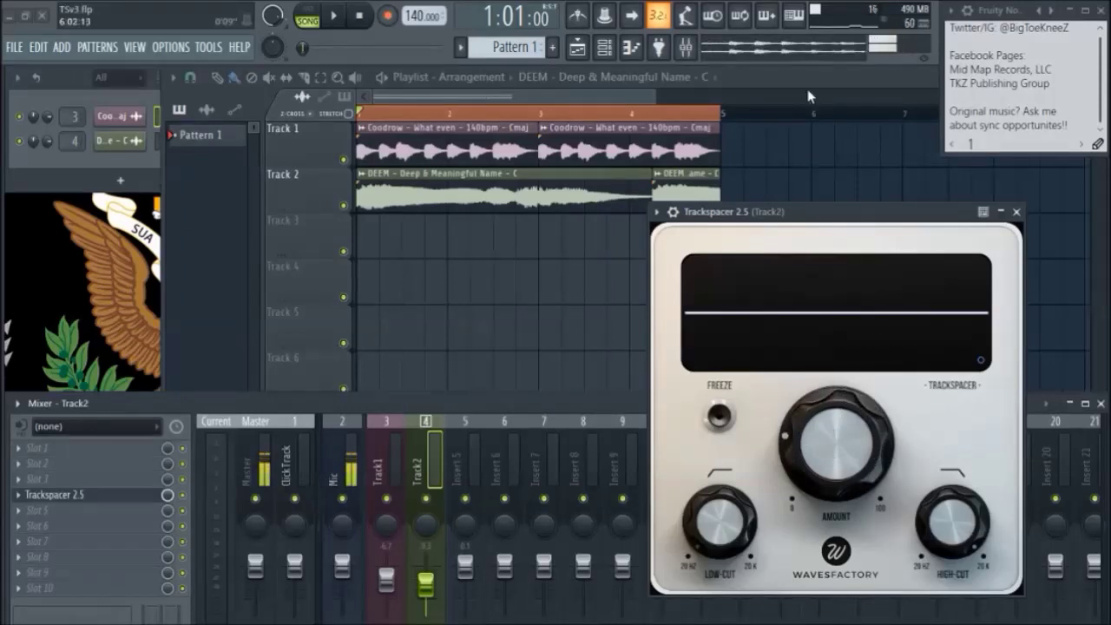
{"action": "key", "text": "space"}
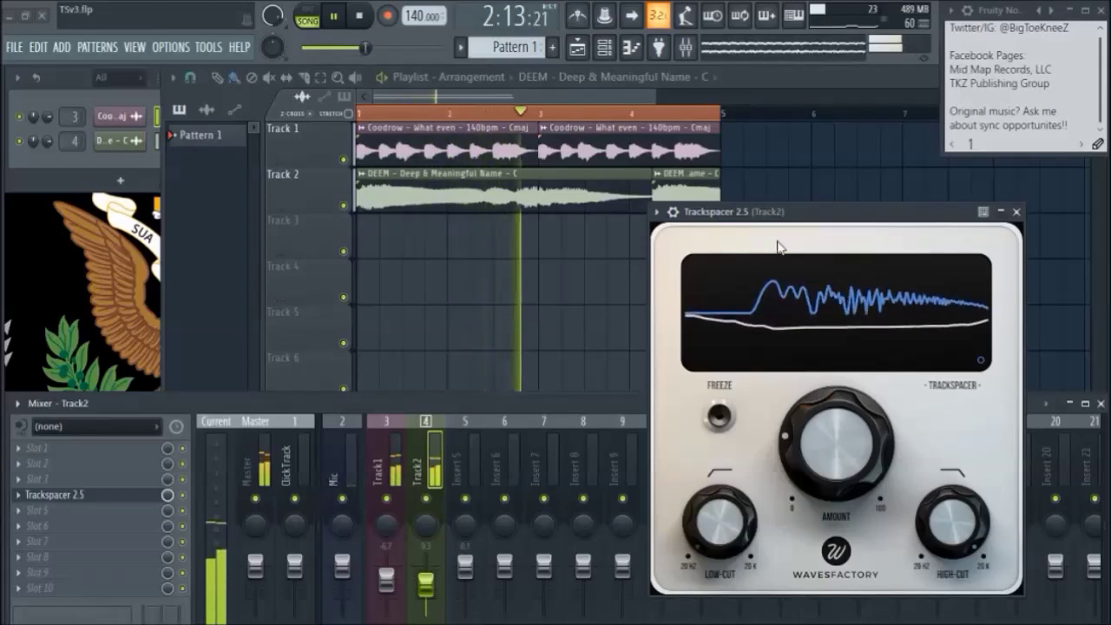
{"action": "left_click", "coordinate": [672, 212]}
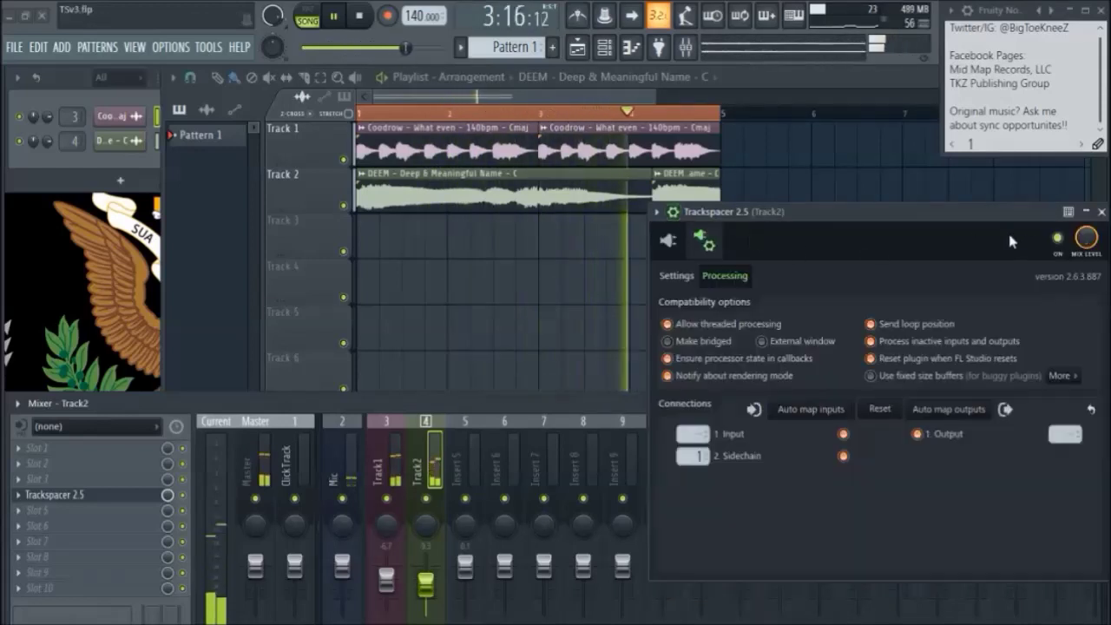
{"action": "left_click", "coordinate": [667, 240]}
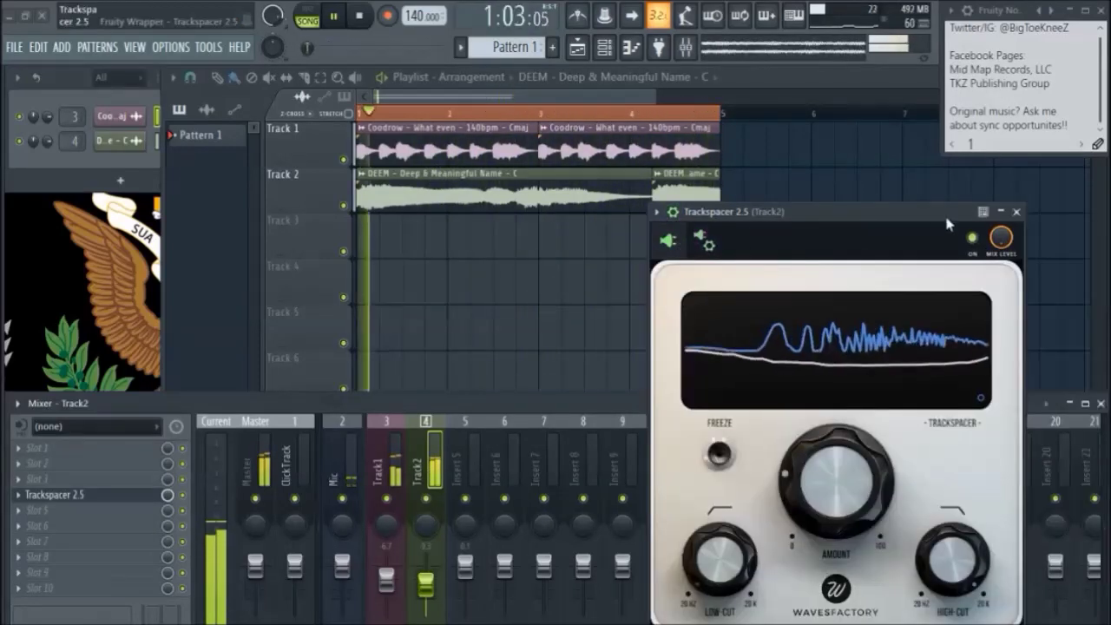
{"action": "left_click_drag", "start_coordinate": [948, 224], "coordinate": [956, 191]}
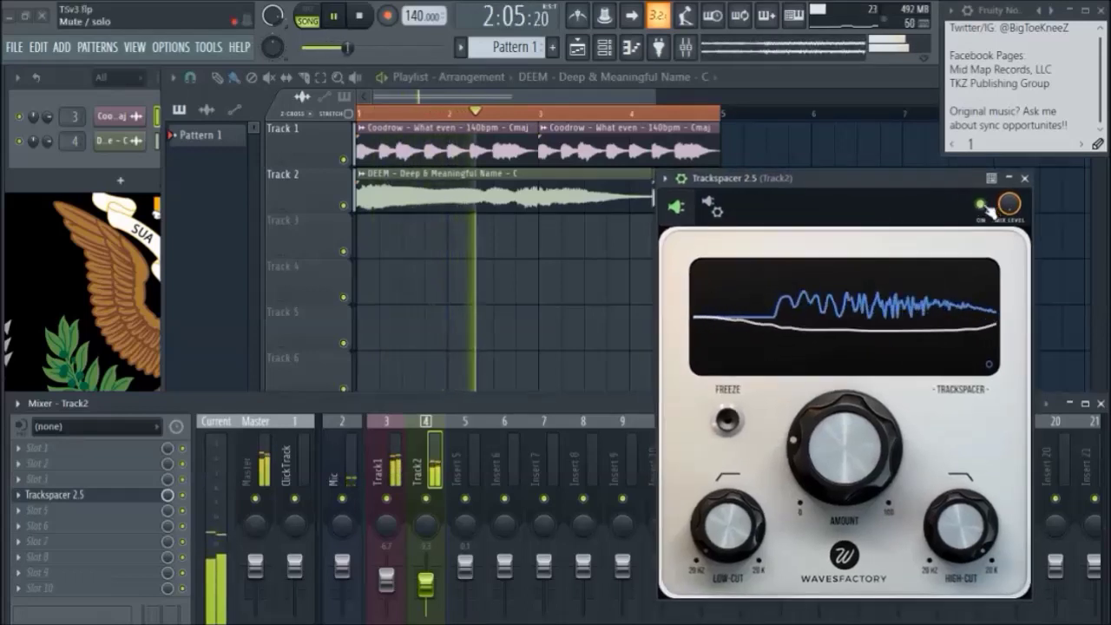
{"action": "key", "text": "space"}
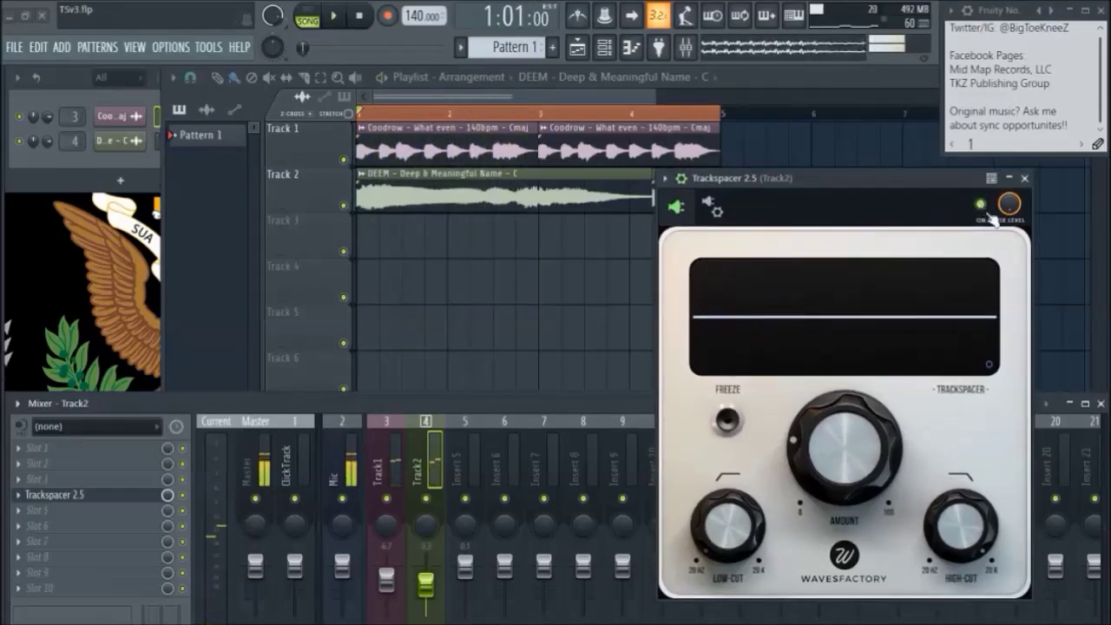
{"action": "key", "text": "space"}
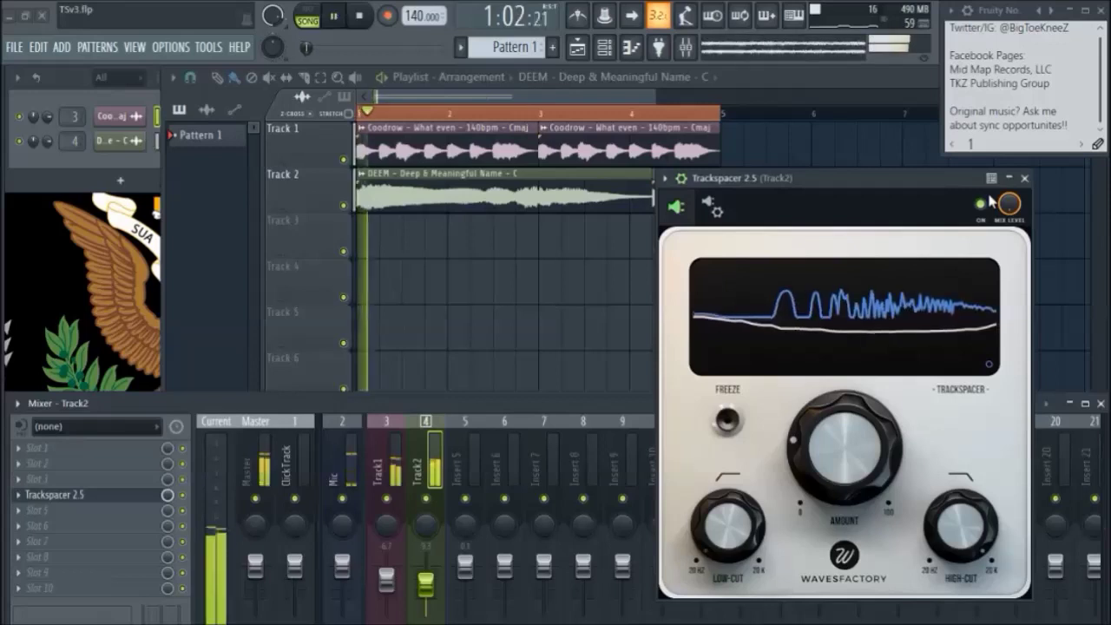
{"action": "left_click", "coordinate": [982, 205]}
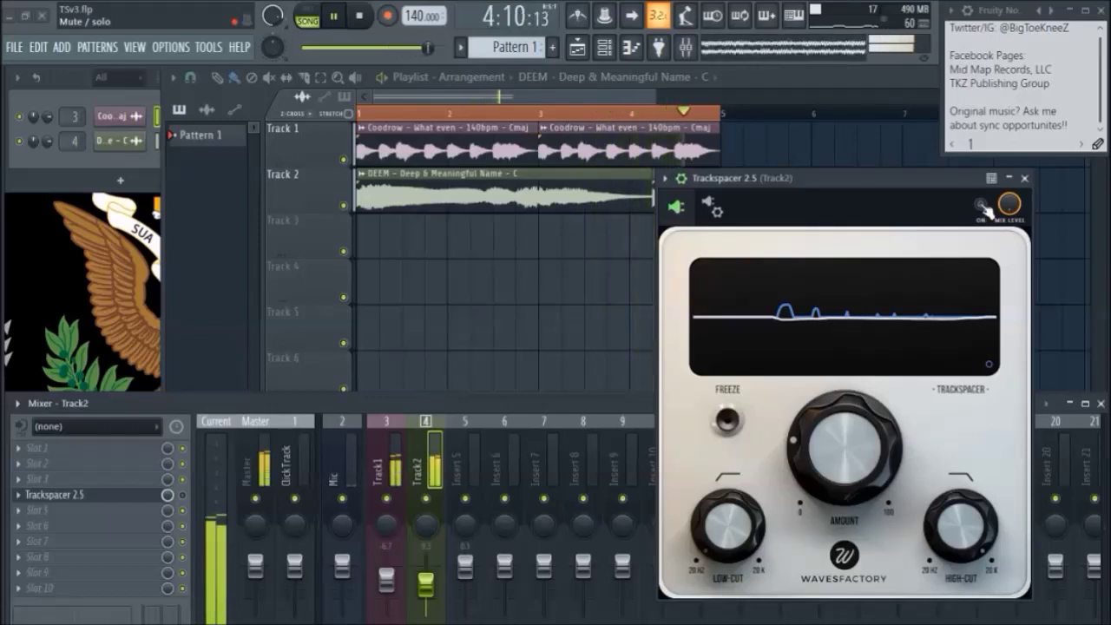
{"action": "left_click", "coordinate": [982, 204]}
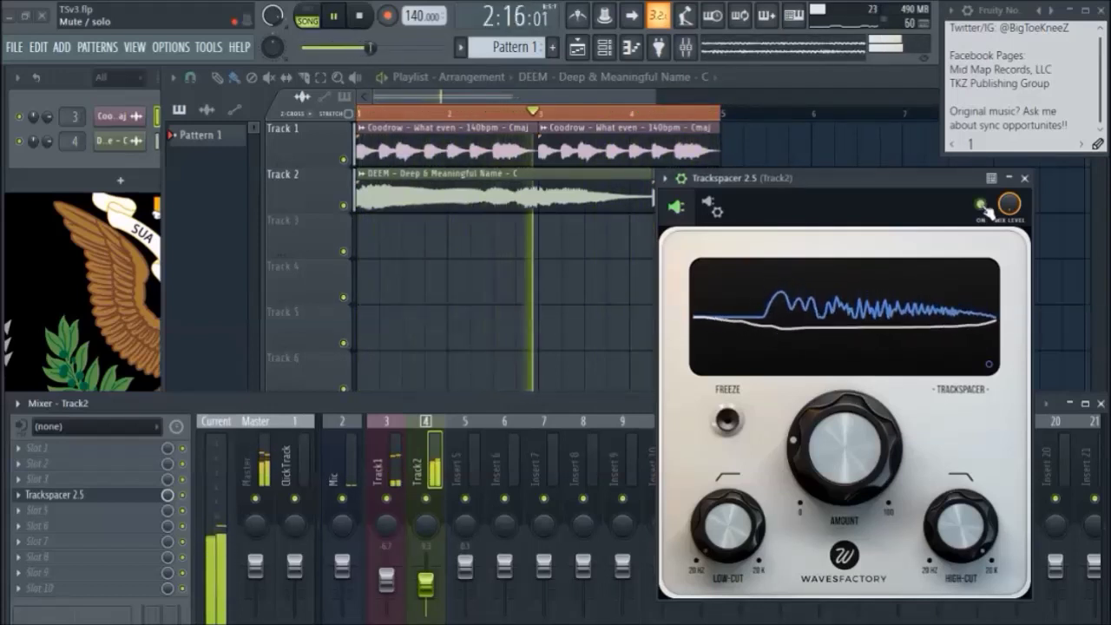
{"action": "key", "text": "space"}
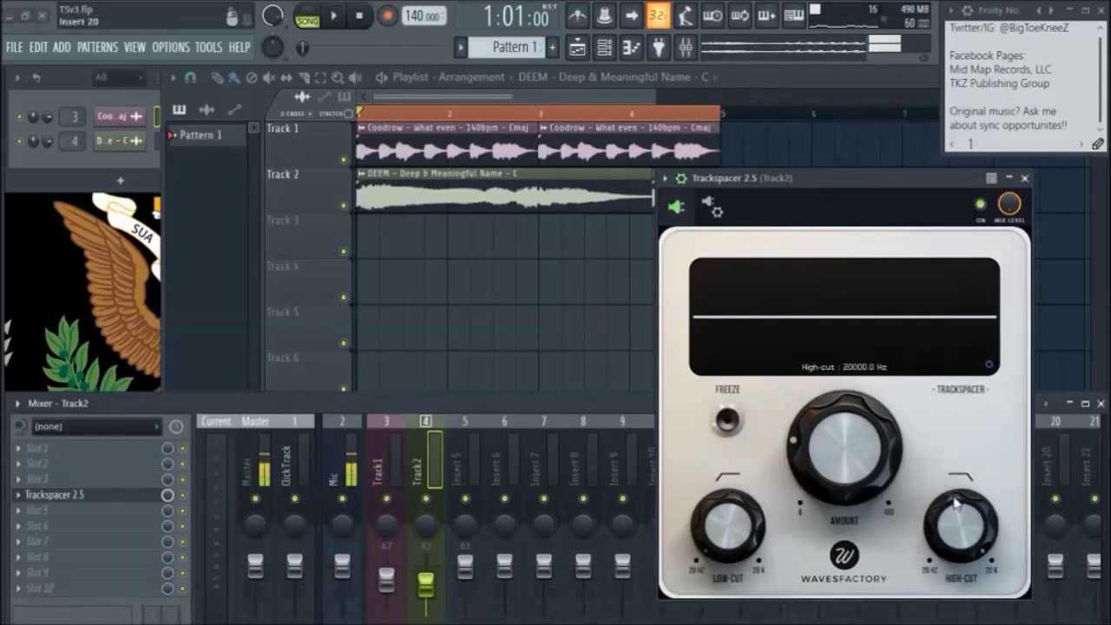
While playing, set Trackspacer's Low-cut to about 185 Hz and High-cut to about 1600 Hz.
{"action": "key", "text": "space"}
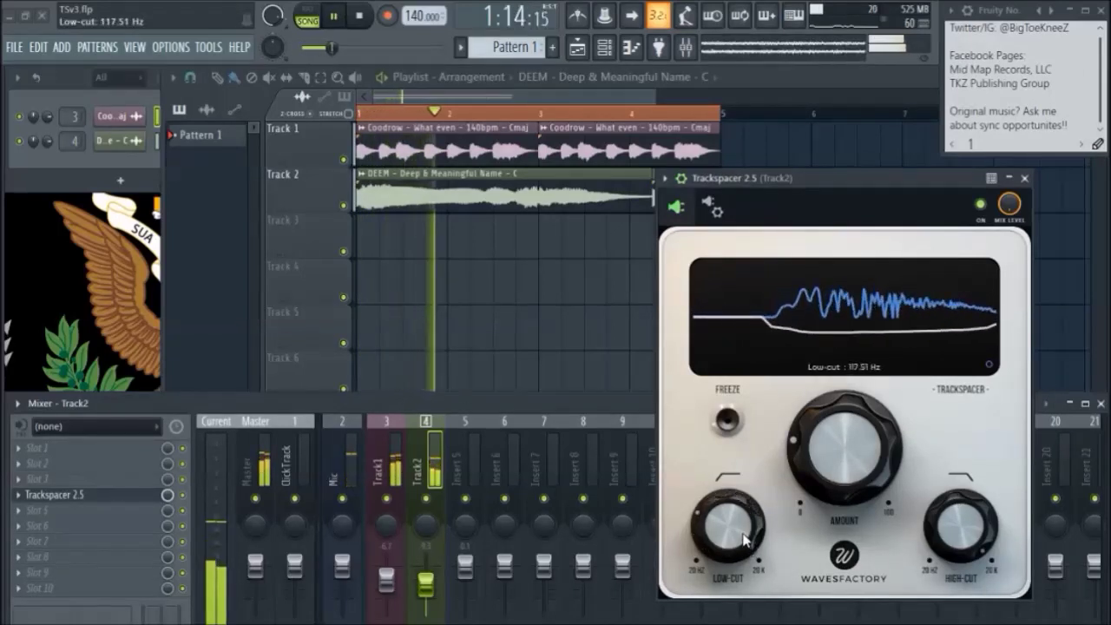
{"action": "scroll", "coordinate": [744, 540], "scroll_direction": "up", "scroll_amount": 5}
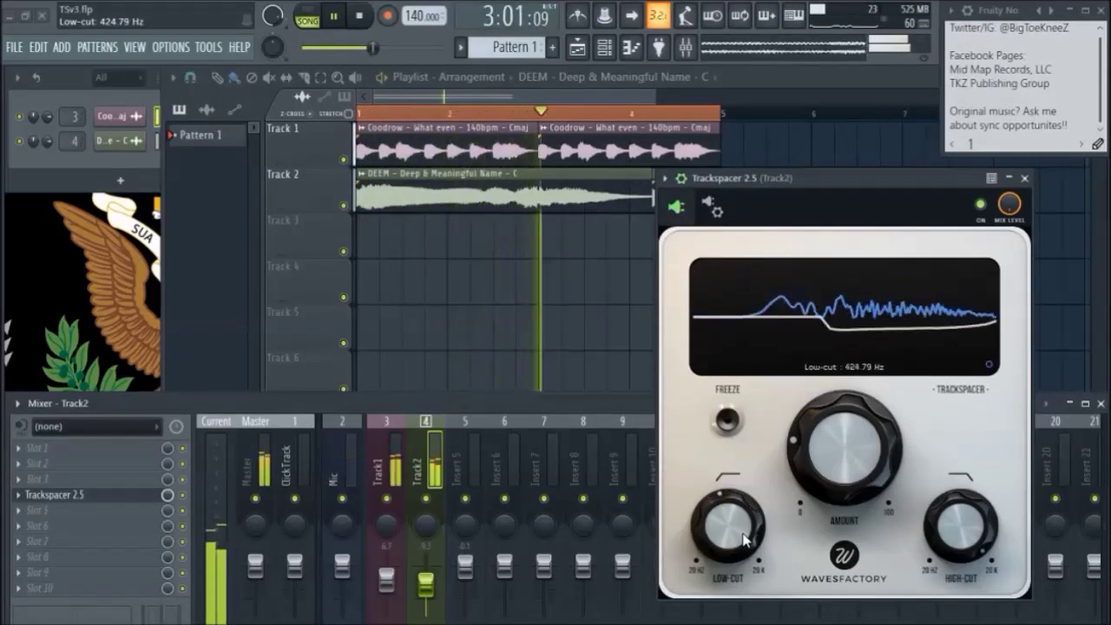
{"action": "scroll", "coordinate": [744, 540], "scroll_direction": "down", "scroll_amount": 4}
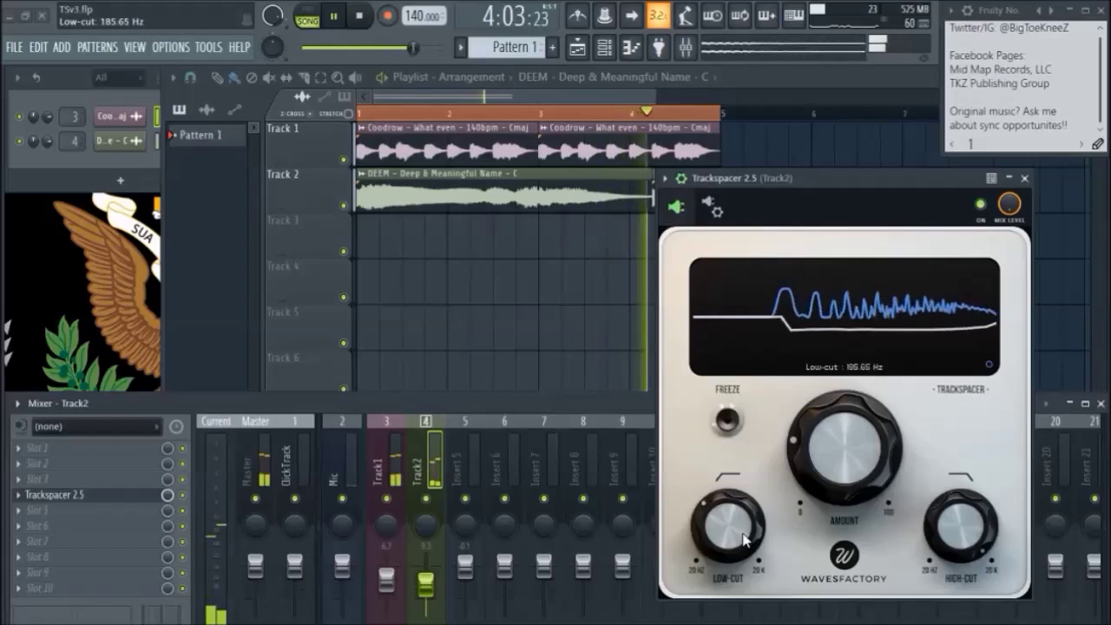
{"action": "key", "text": "space"}
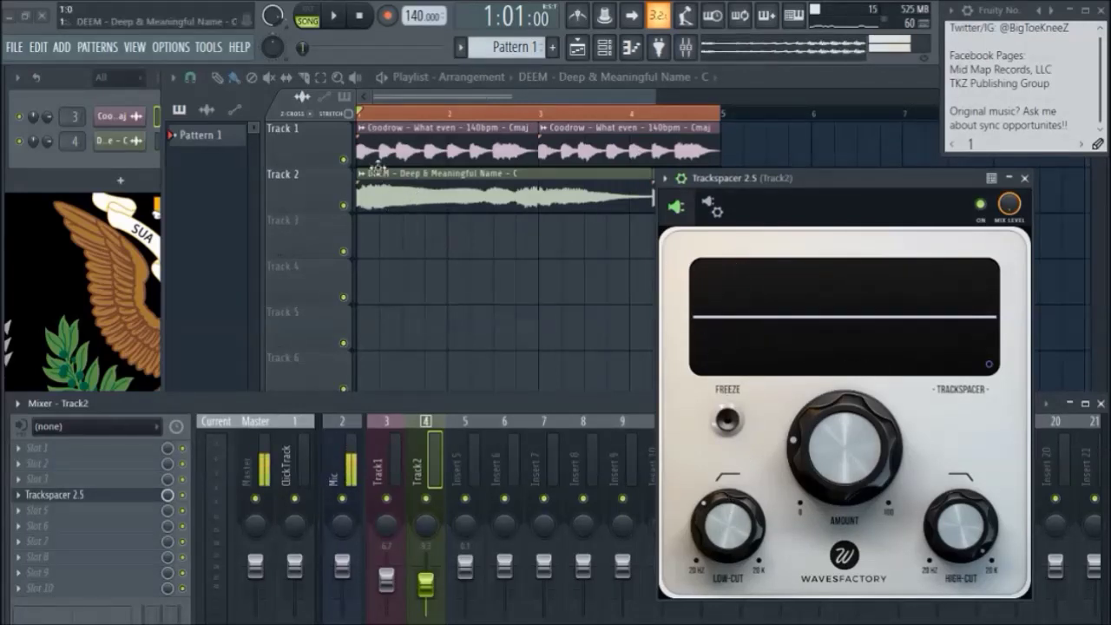
{"action": "mouse_move", "coordinate": [800, 404]}
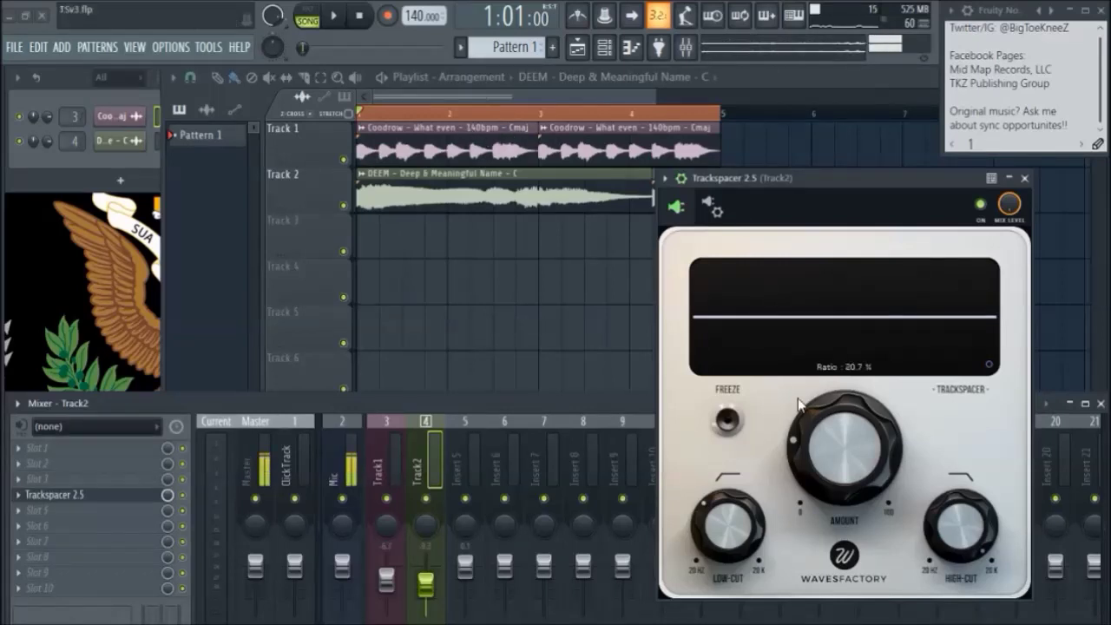
{"action": "key", "text": "space"}
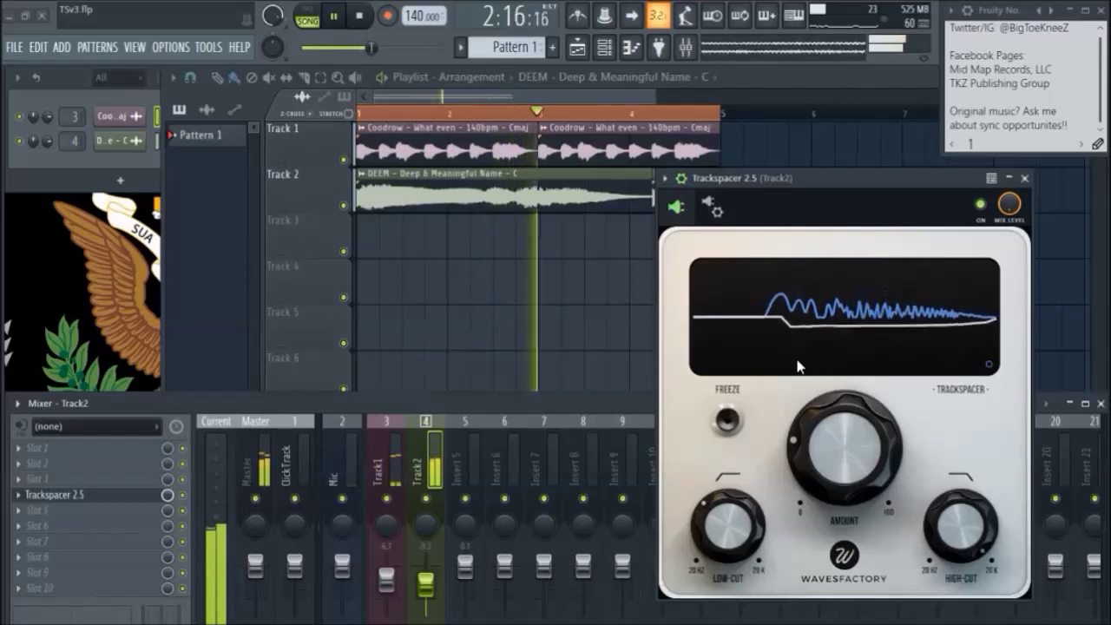
{"action": "left_click_drag", "start_coordinate": [961, 512], "coordinate": [979, 527]}
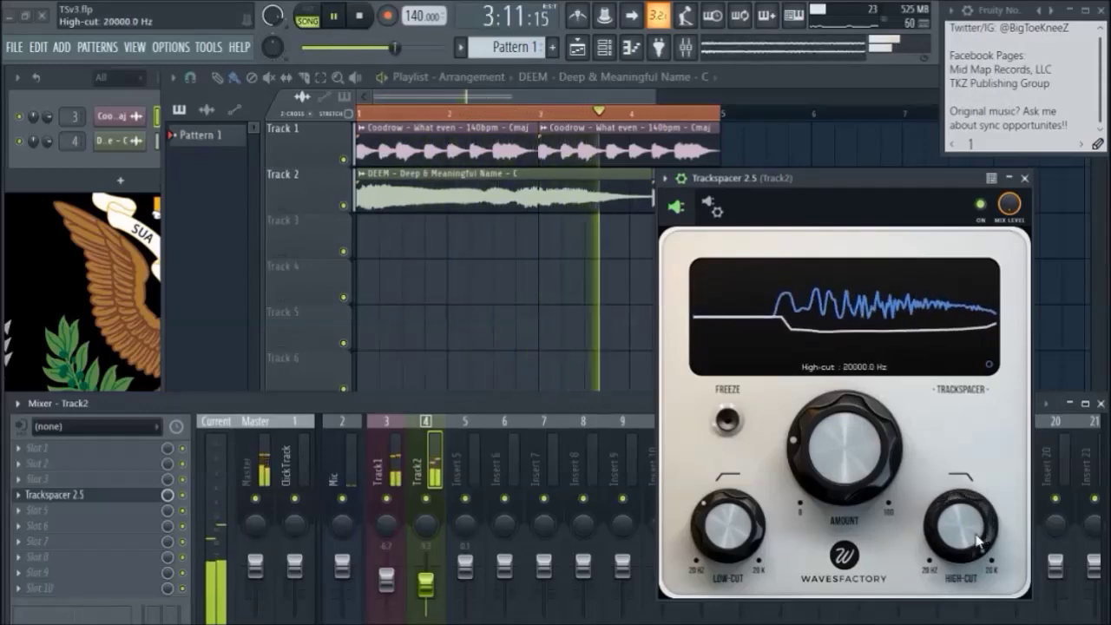
{"action": "left_click", "coordinate": [856, 183]}
Open Trackspacer's Advanced Panel, shift the window right, and drop Low-cut to 20 Hz while playing.
{"action": "left_click", "coordinate": [989, 326]}
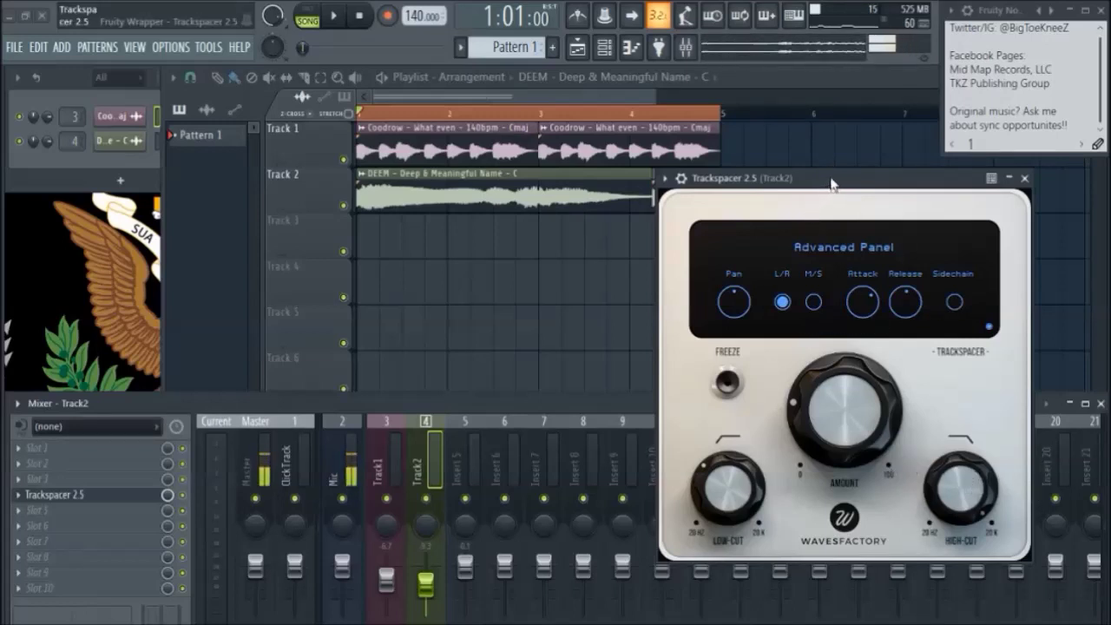
{"action": "left_click_drag", "start_coordinate": [826, 180], "coordinate": [887, 189]}
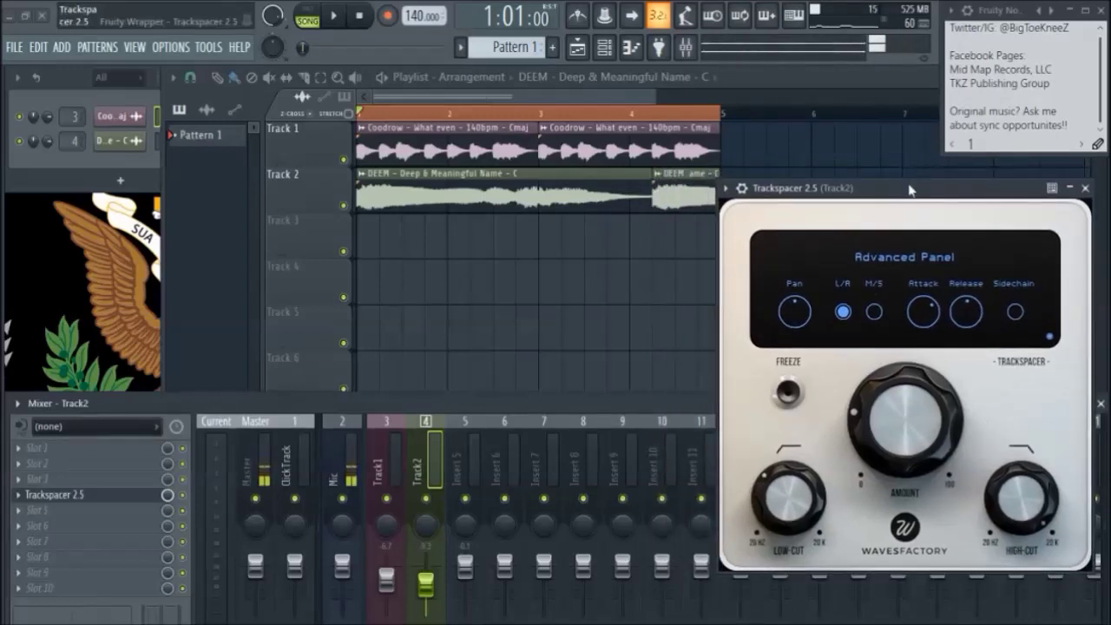
{"action": "key", "text": "space"}
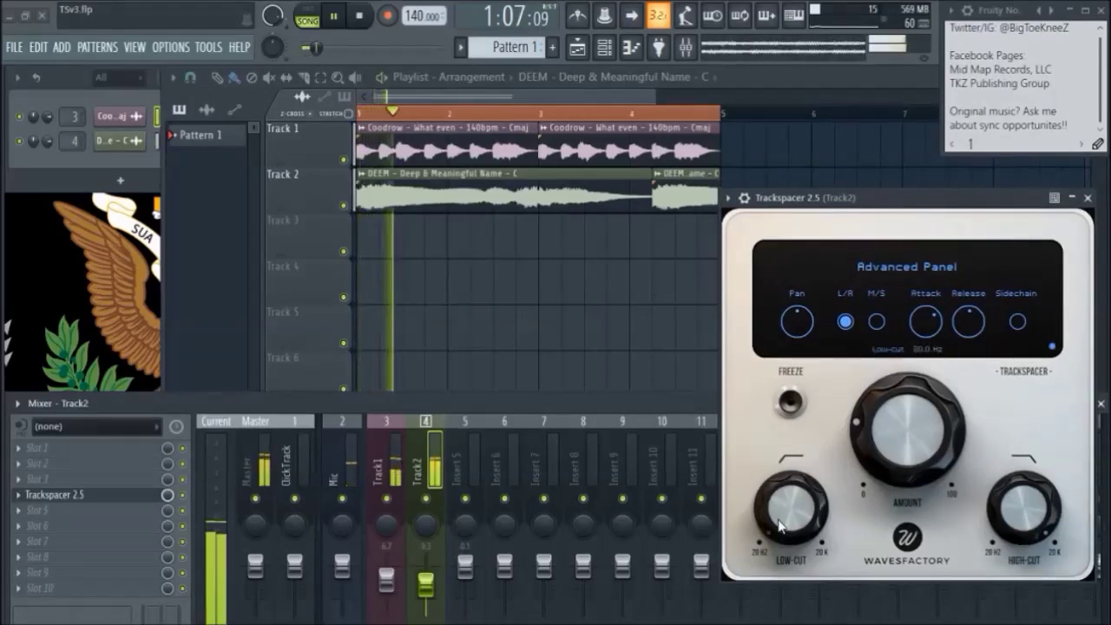
{"action": "scroll", "coordinate": [789, 521], "scroll_direction": "down", "scroll_amount": 6}
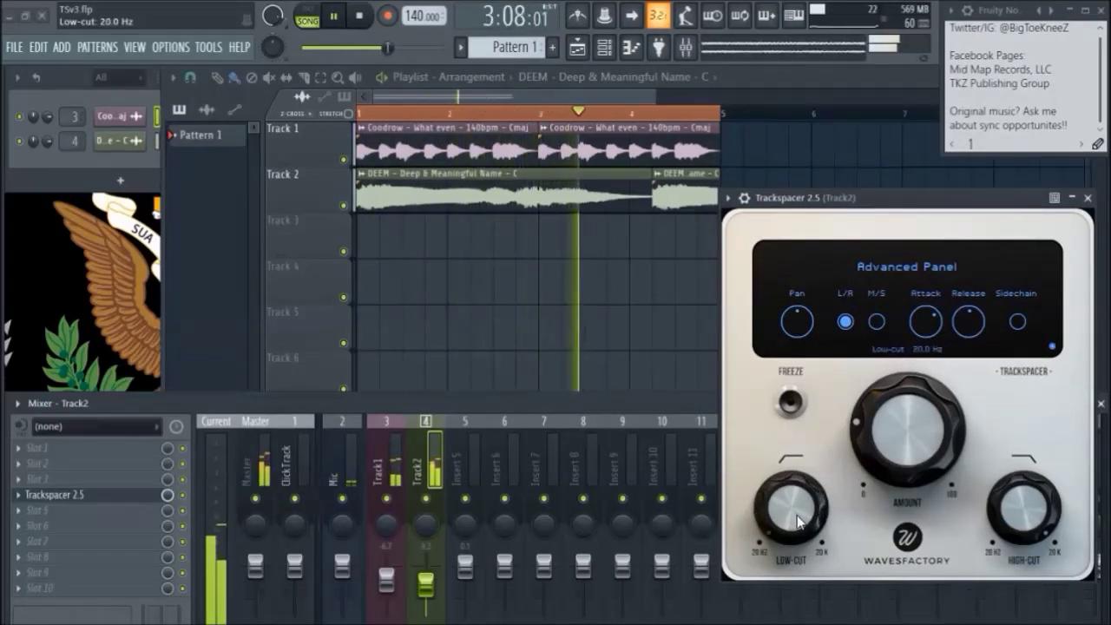
{"action": "key", "text": "space"}
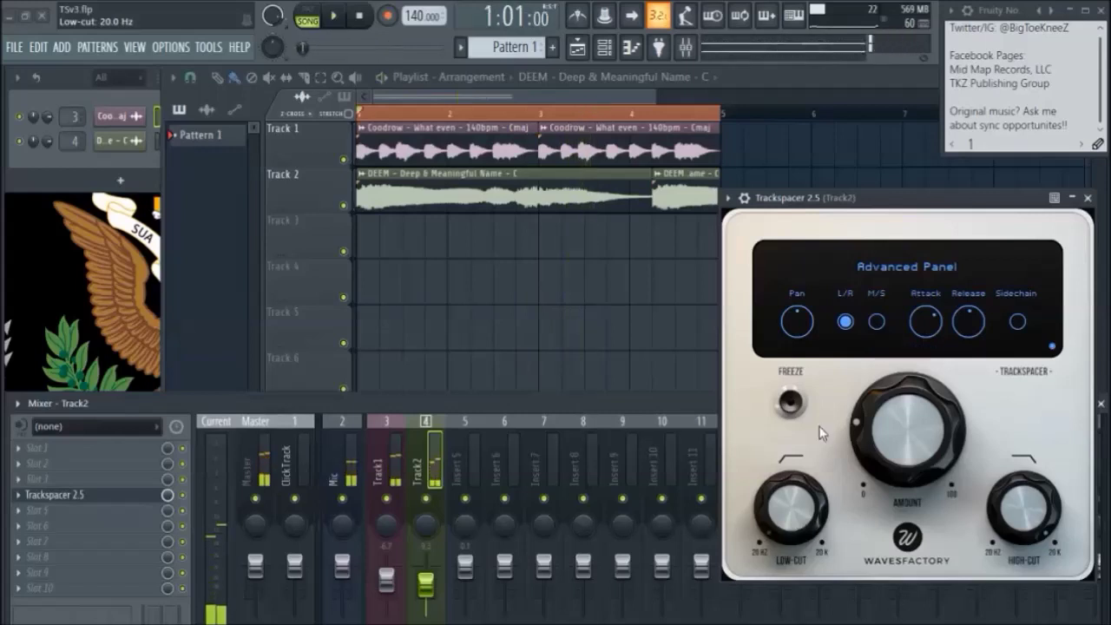
Set Trackspacer's Amount to 56% while toggling playback to compare.
{"action": "scroll", "coordinate": [922, 413], "scroll_direction": "up", "scroll_amount": 10}
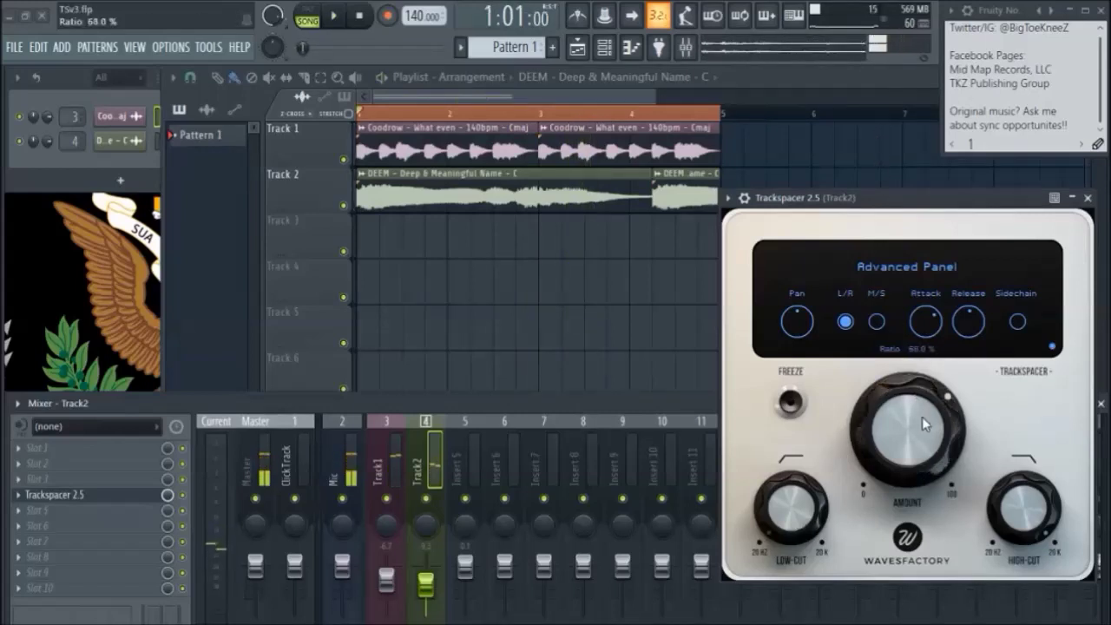
{"action": "key", "text": "space"}
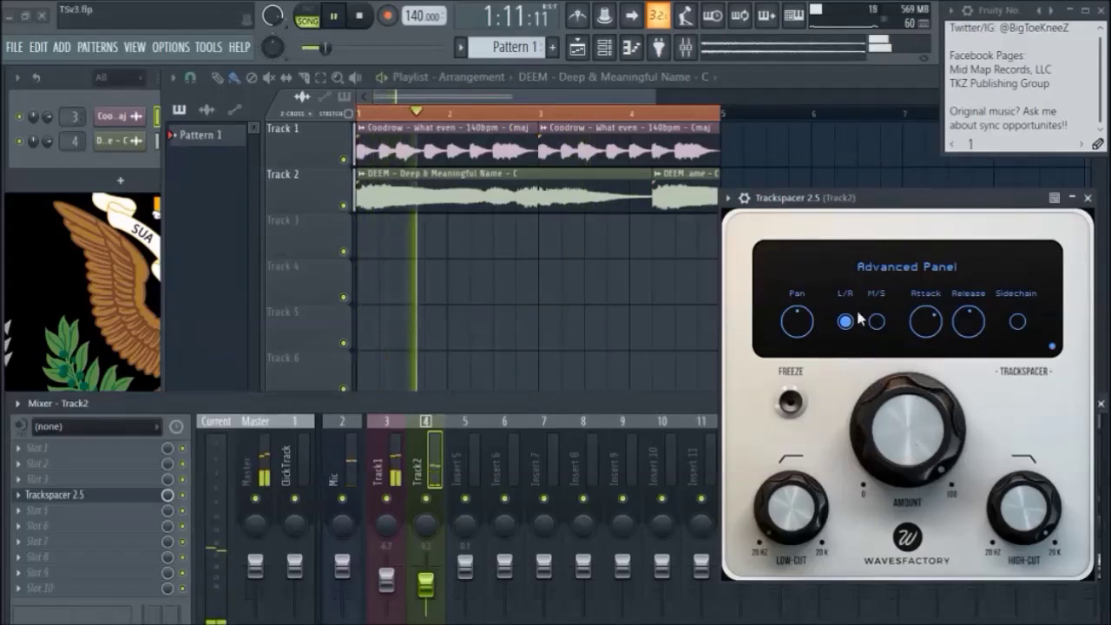
{"action": "key", "text": "space"}
{"action": "scroll", "coordinate": [905, 397], "scroll_direction": "down", "scroll_amount": 3}
{"action": "key", "text": "space"}
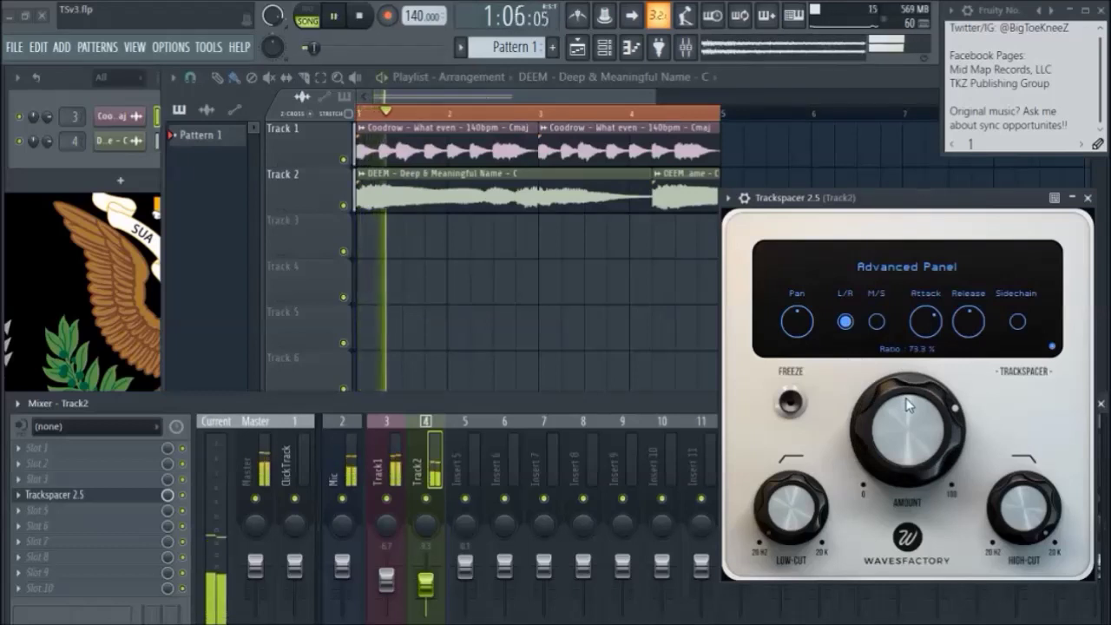
{"action": "scroll", "coordinate": [907, 402], "scroll_direction": "down", "scroll_amount": 2}
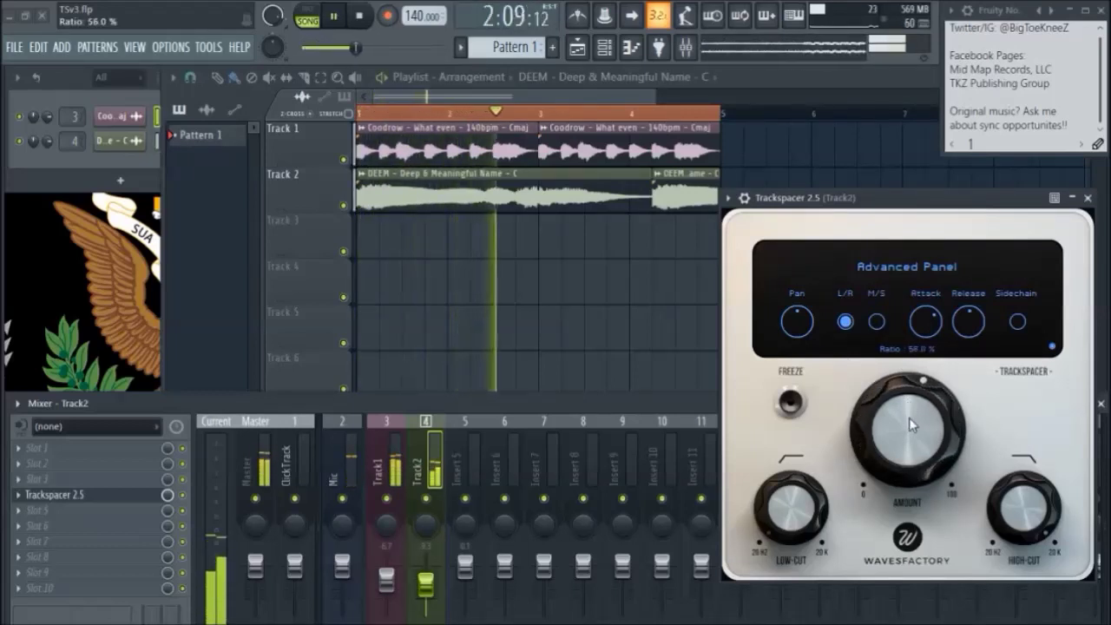
{"action": "left_click", "coordinate": [1015, 322]}
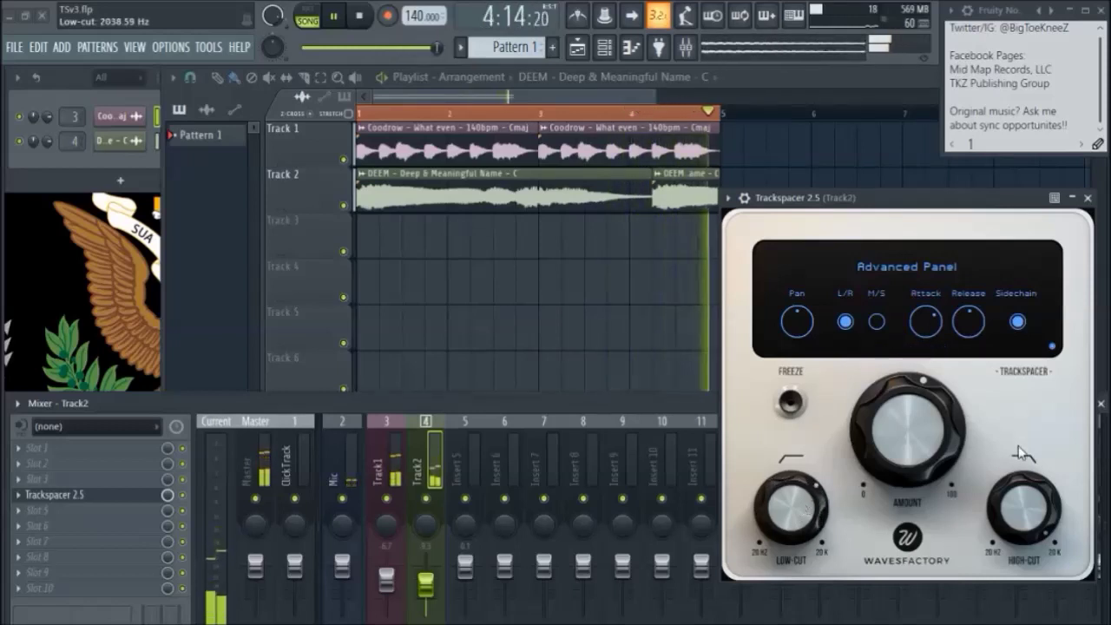
Bring High-cut down to about 178 Hz and Low-cut to about 1032.8 Hz, then stop playback.
{"action": "scroll", "coordinate": [1024, 501], "scroll_direction": "down", "scroll_amount": 5}
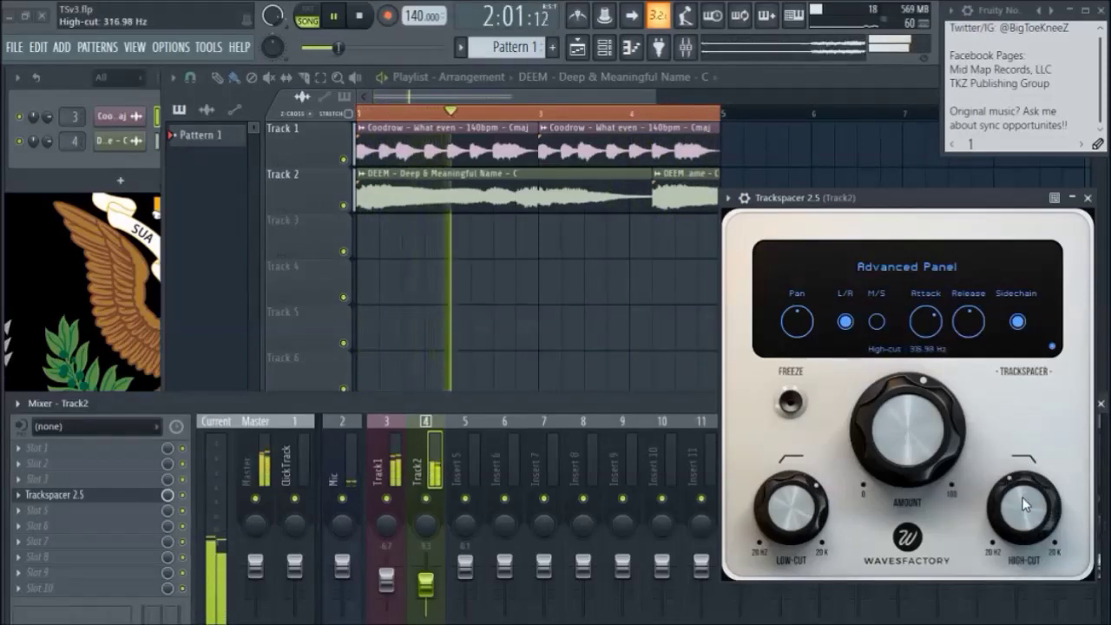
{"action": "scroll", "coordinate": [1022, 499], "scroll_direction": "down", "scroll_amount": 3}
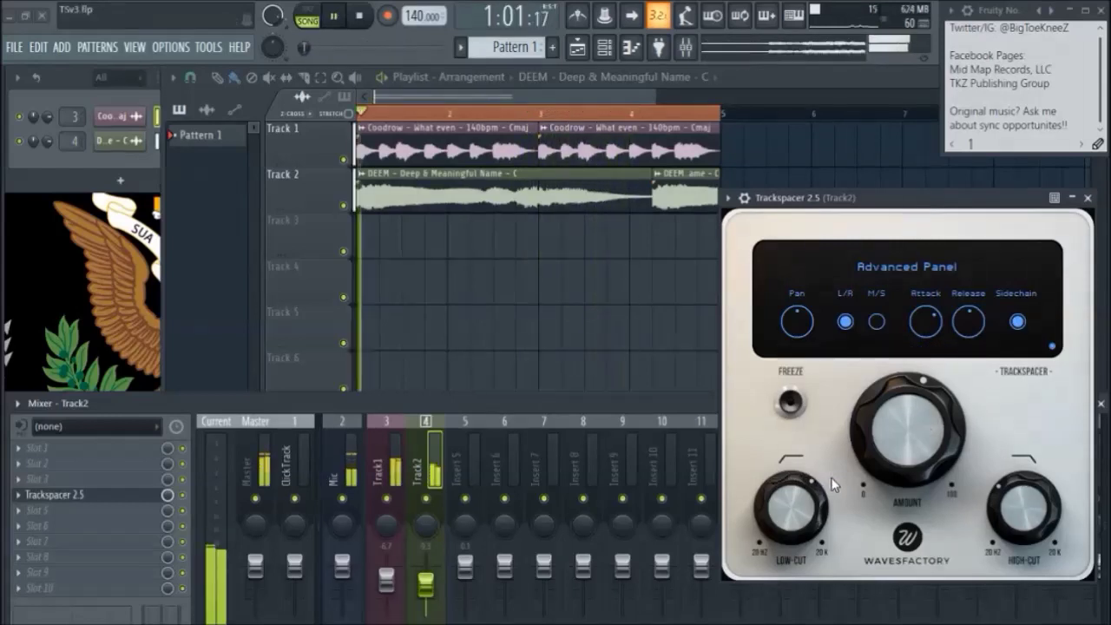
{"action": "scroll", "coordinate": [816, 504], "scroll_direction": "up", "scroll_amount": 3}
{"action": "scroll", "coordinate": [811, 507], "scroll_direction": "up", "scroll_amount": 4}
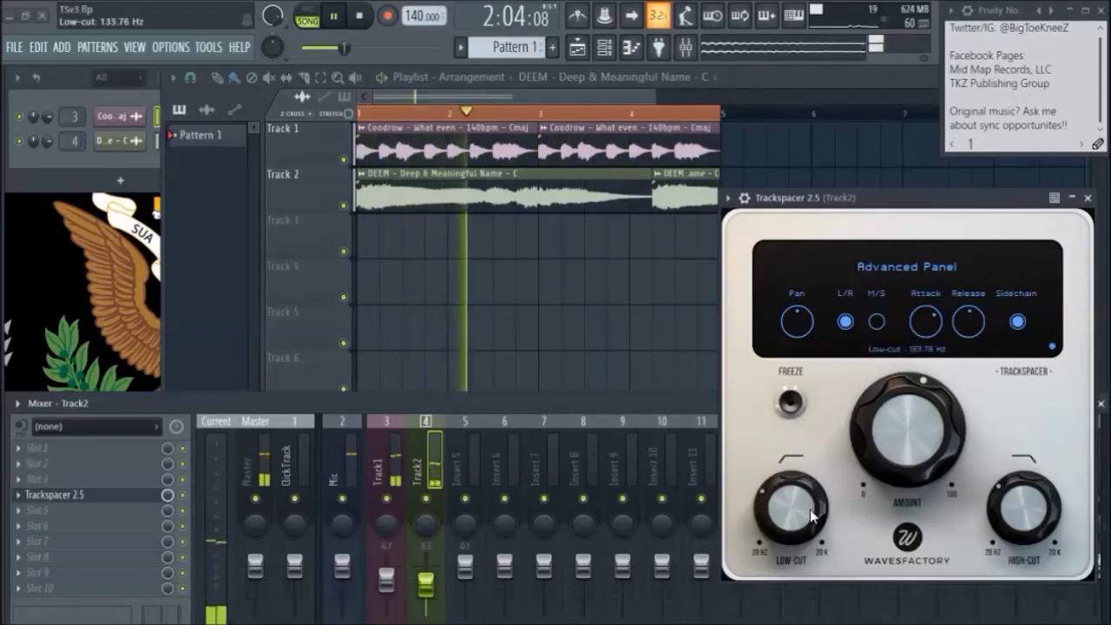
{"action": "scroll", "coordinate": [808, 514], "scroll_direction": "down", "scroll_amount": 3}
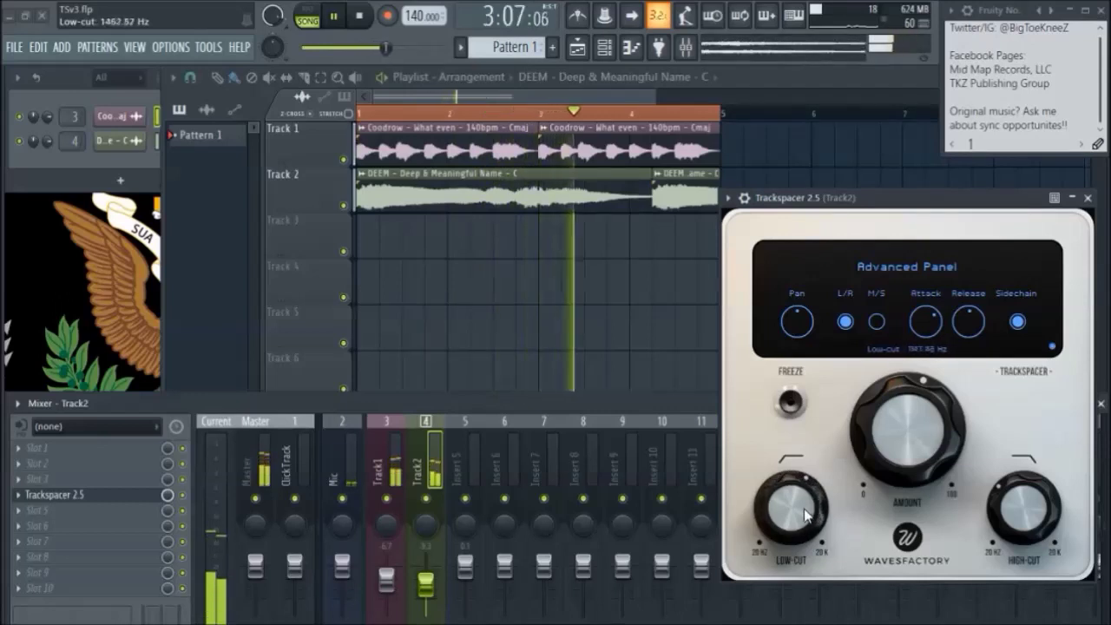
{"action": "scroll", "coordinate": [798, 510], "scroll_direction": "down", "scroll_amount": 2}
{"action": "key", "text": "space"}
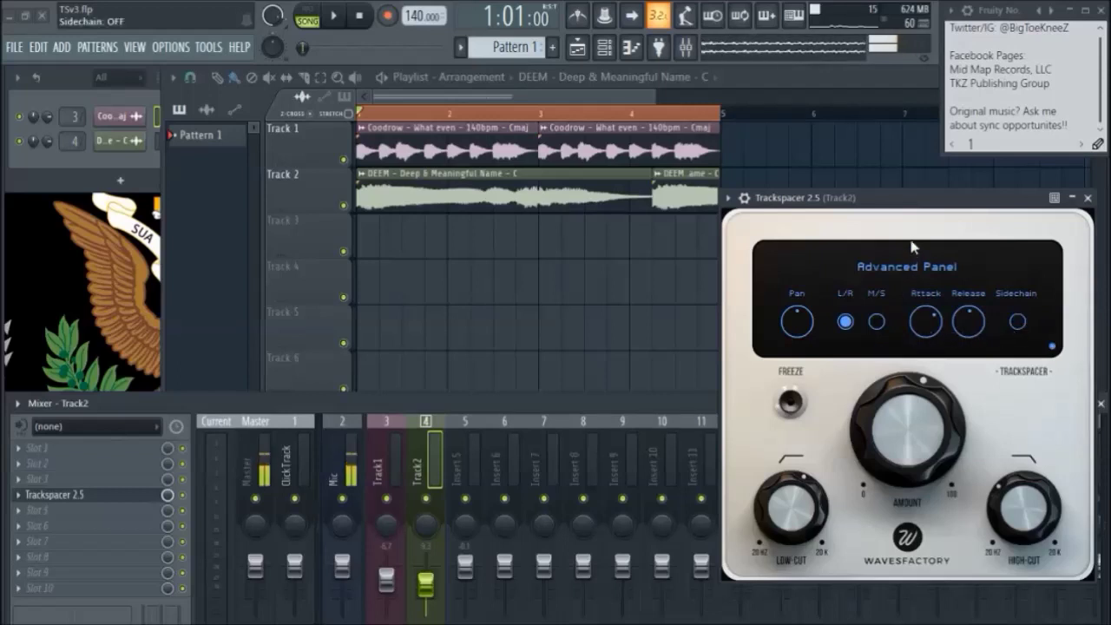
Nudge the Trackspacer window slightly right, leaving sidechain mode off at a 56% ratio.
{"action": "left_click_drag", "start_coordinate": [917, 208], "coordinate": [932, 209]}
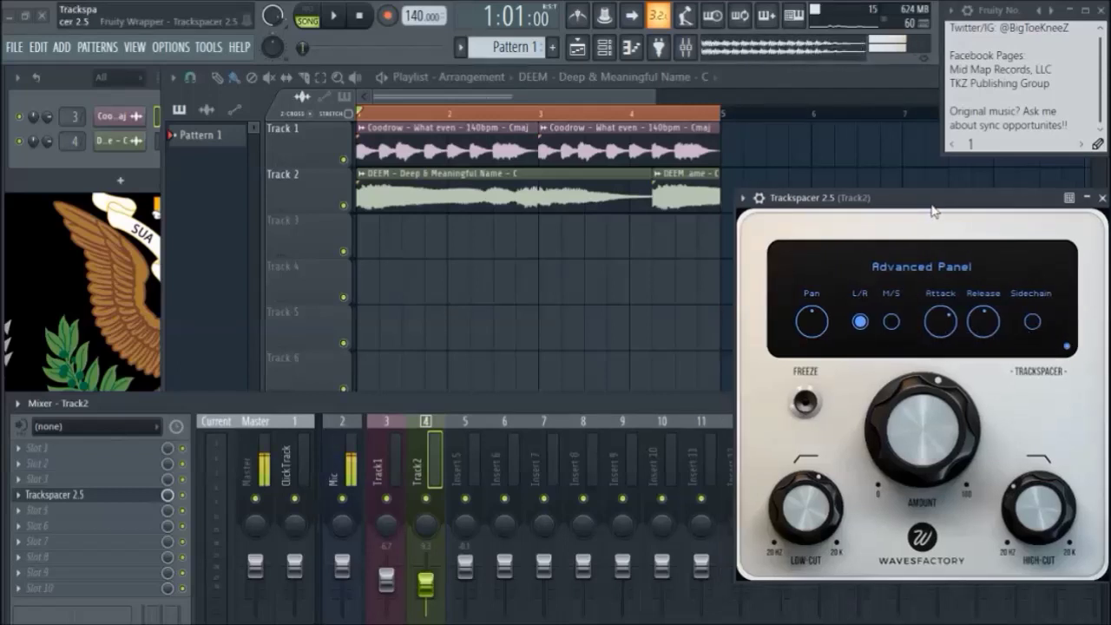